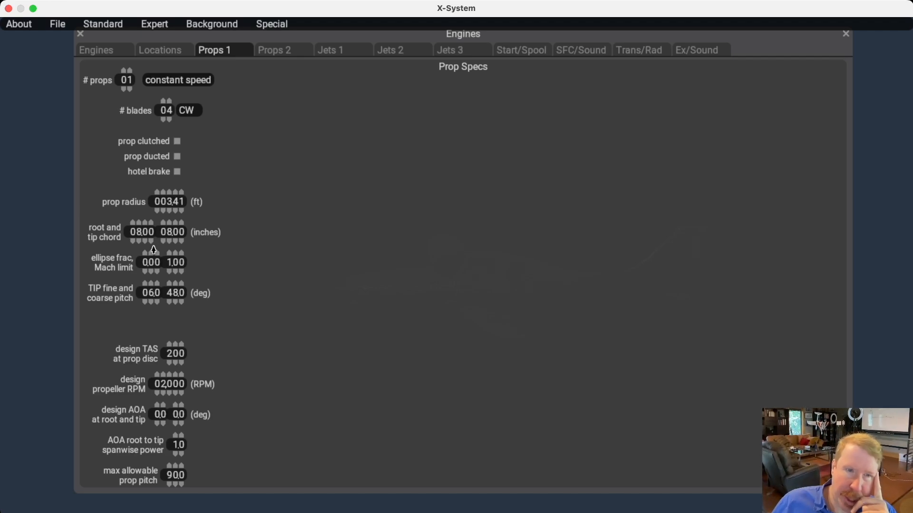
Step: Open the Ava.acf aircraft from the -MY FLEET- folder, discarding the changes to N844X.acf
left_click_drag(306, 35, 395, 201)
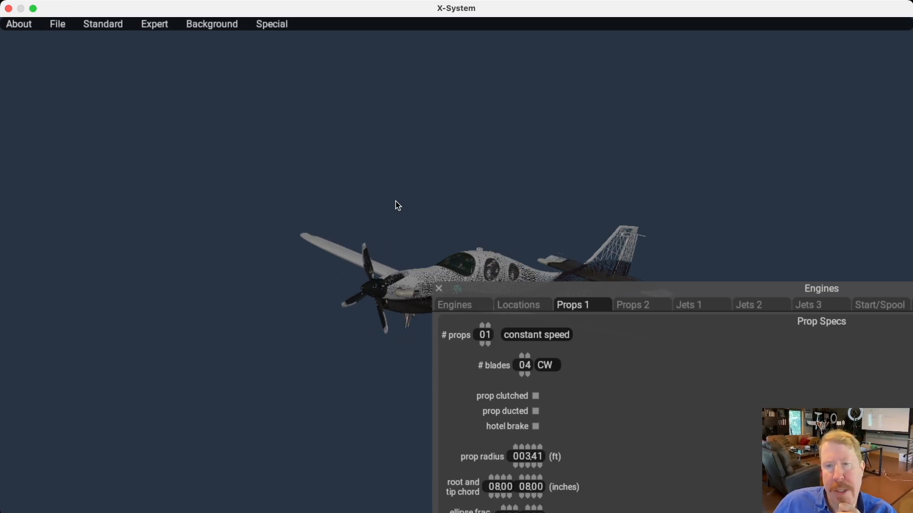
left_click(62, 26)
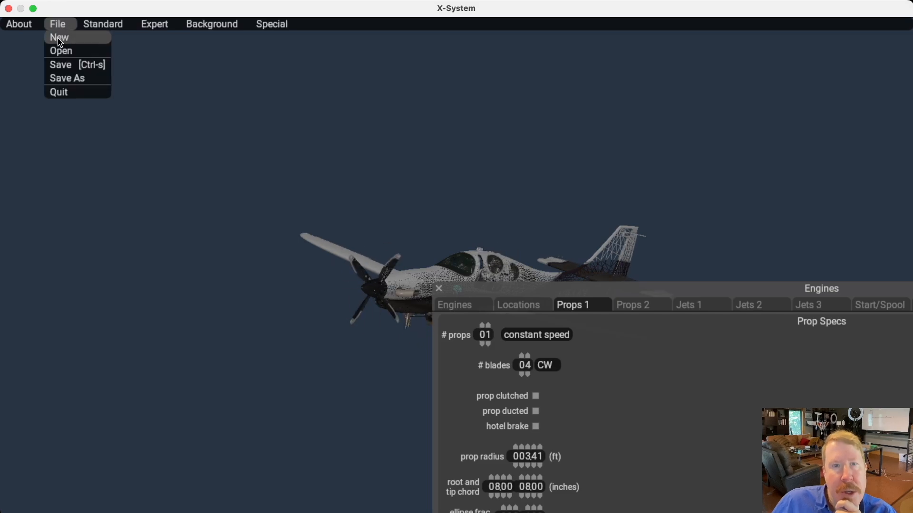
left_click(60, 51)
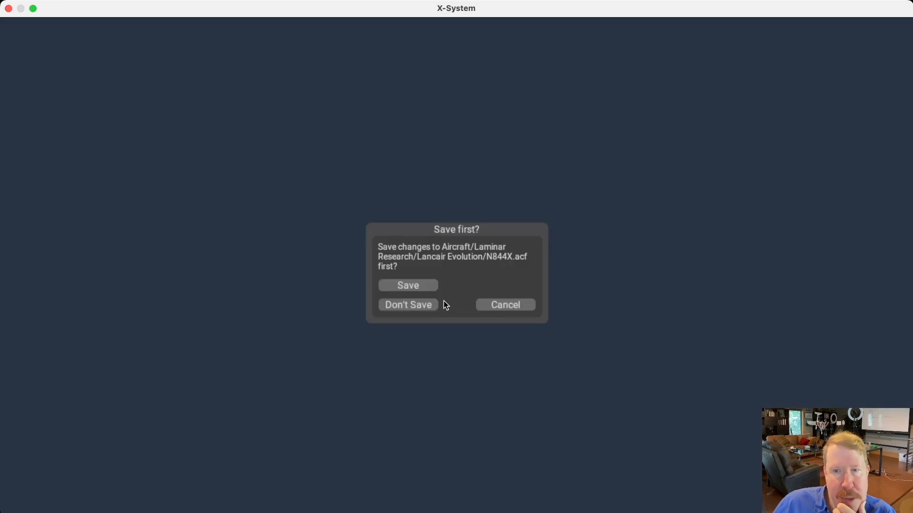
left_click(415, 305)
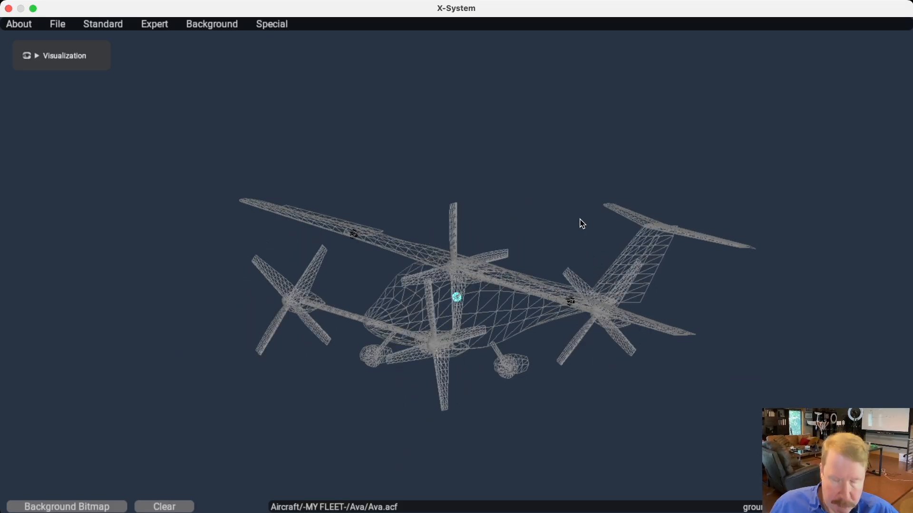
Step: Examine the wireframe aircraft's propellers, wings and tail from the side and from front angles
key("Right")
key("Down")
key("Up")
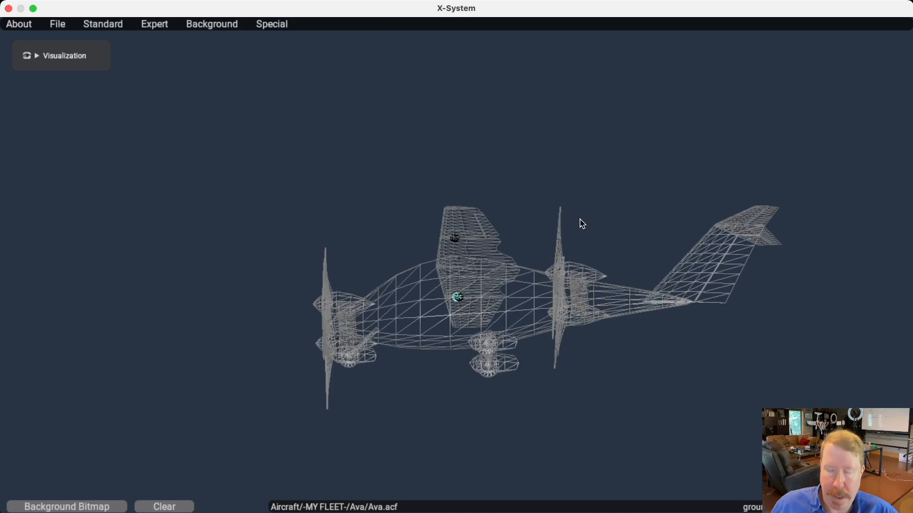
key("w")
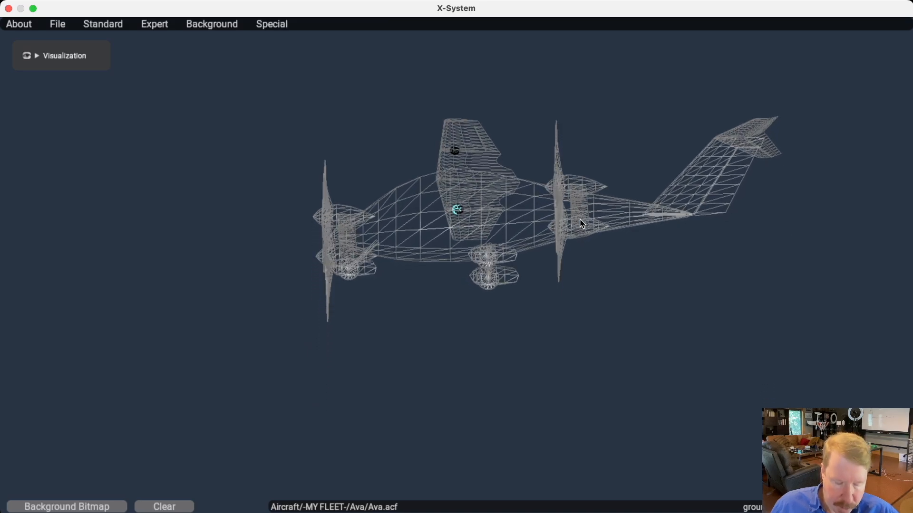
key("Down")
key("Up")
key("Left")
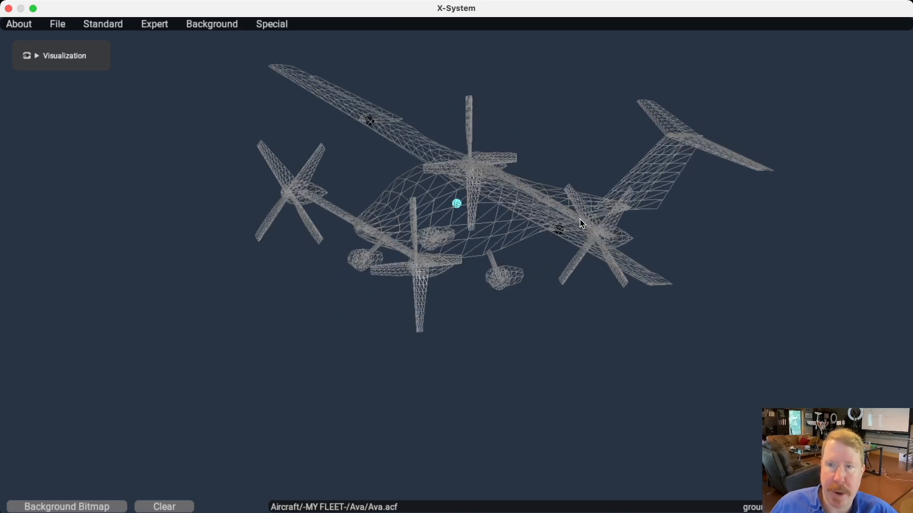
key("a")
key("Right")
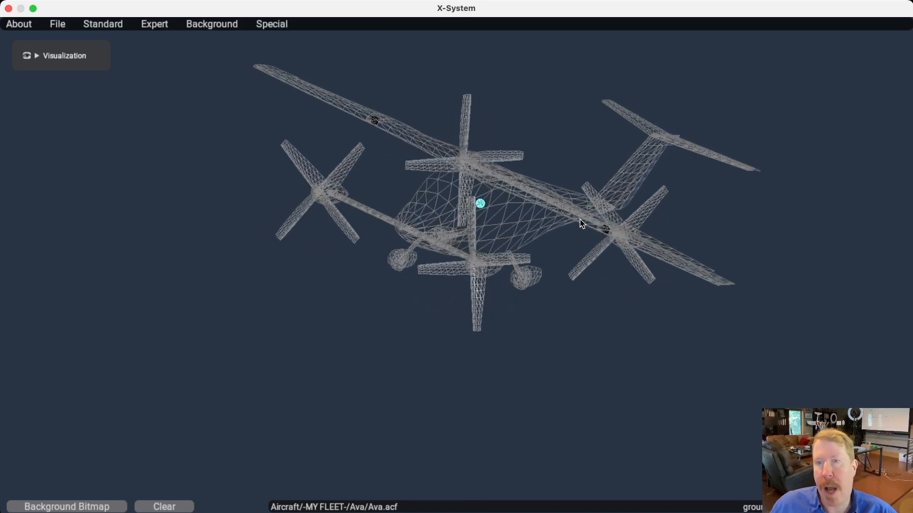
key("Right")
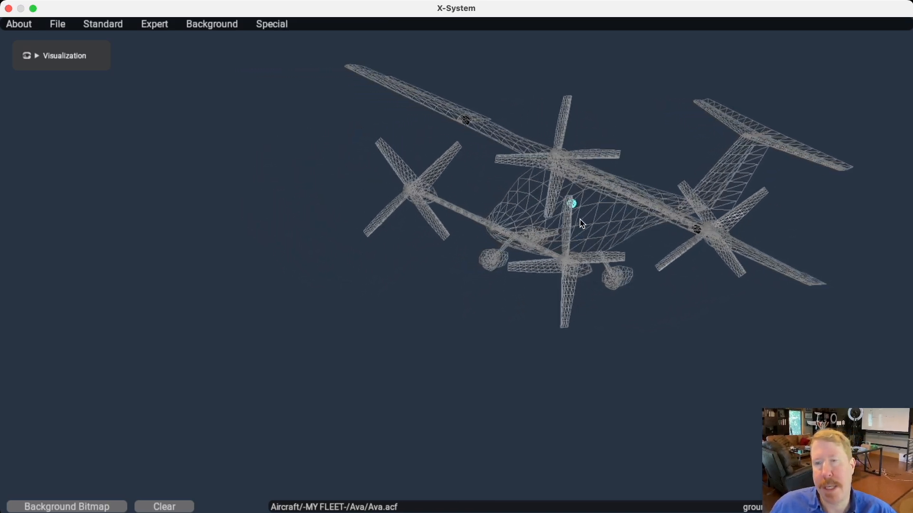
key("Right")
key("Up")
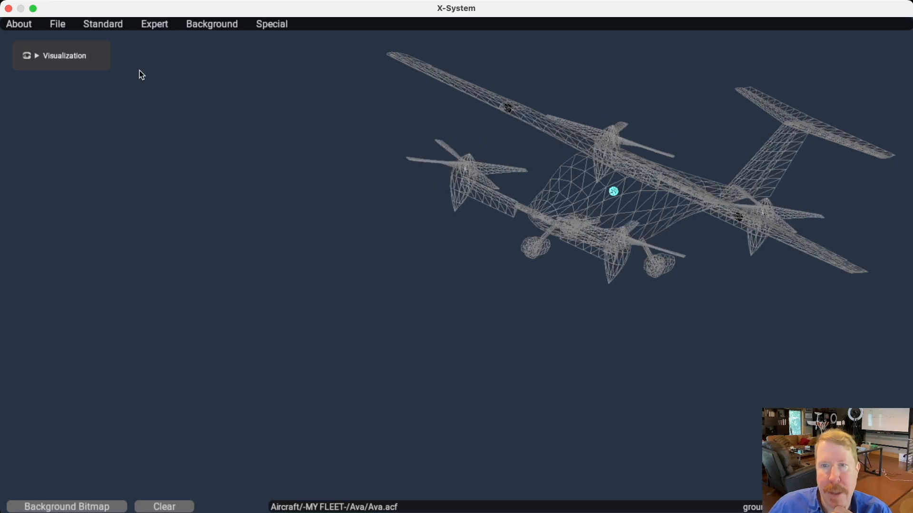
Step: Open the engine specs at the propeller settings and reposition the Engines window so the propellers stay in view
left_click(108, 24)
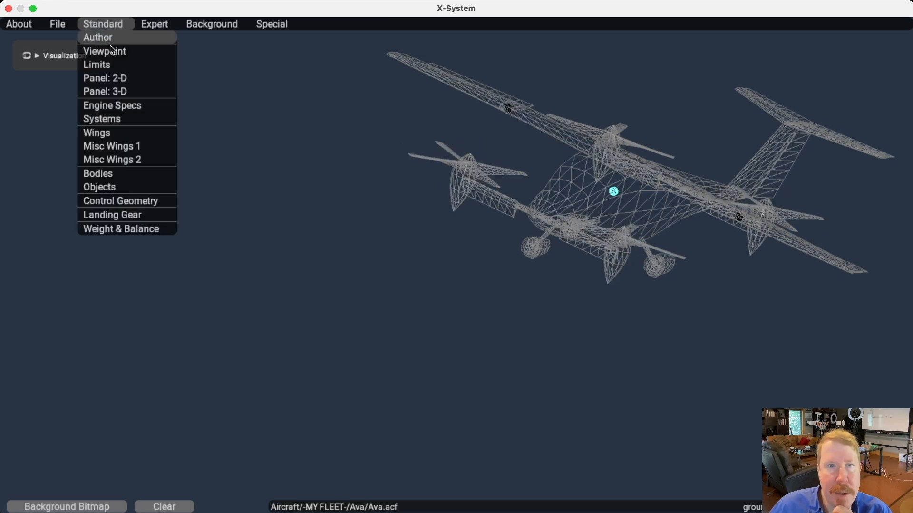
left_click(113, 120)
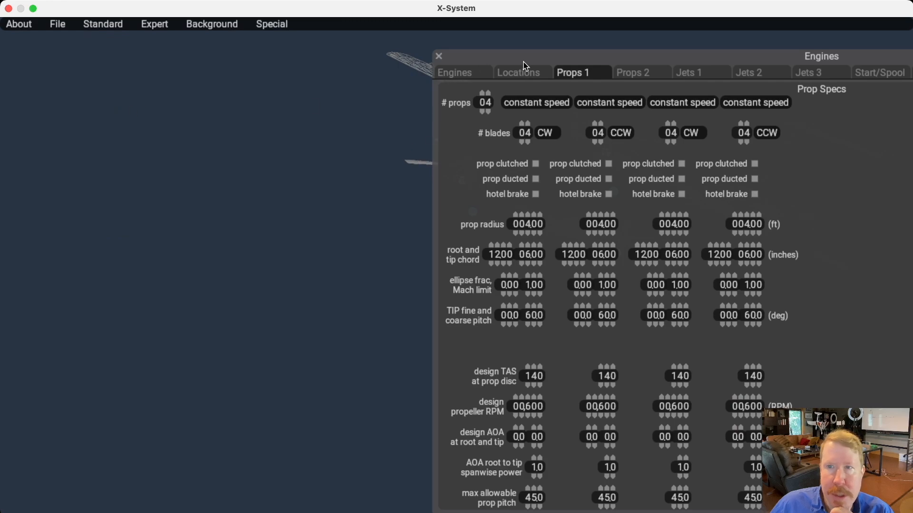
left_click_drag(649, 58, 406, 242)
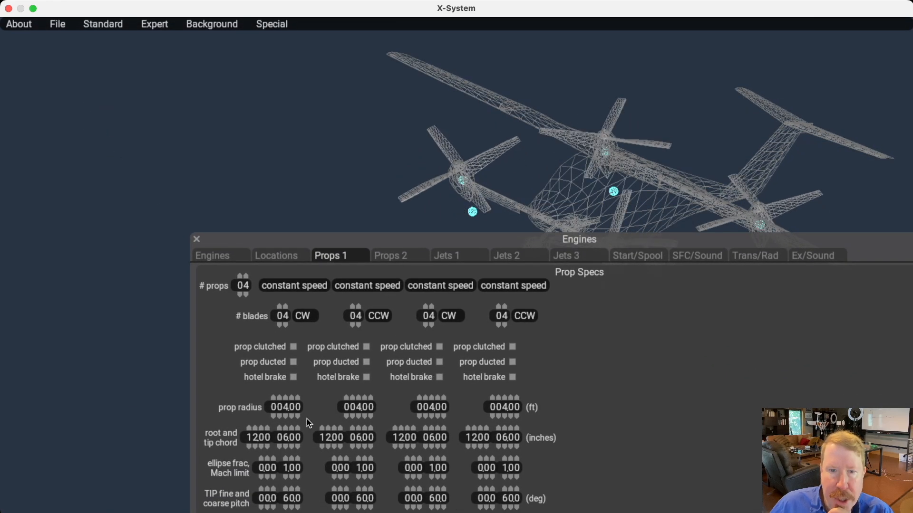
Step: Try an ellipse fraction of 1.00 on the first prop and return it to 0.00
left_click(259, 455)
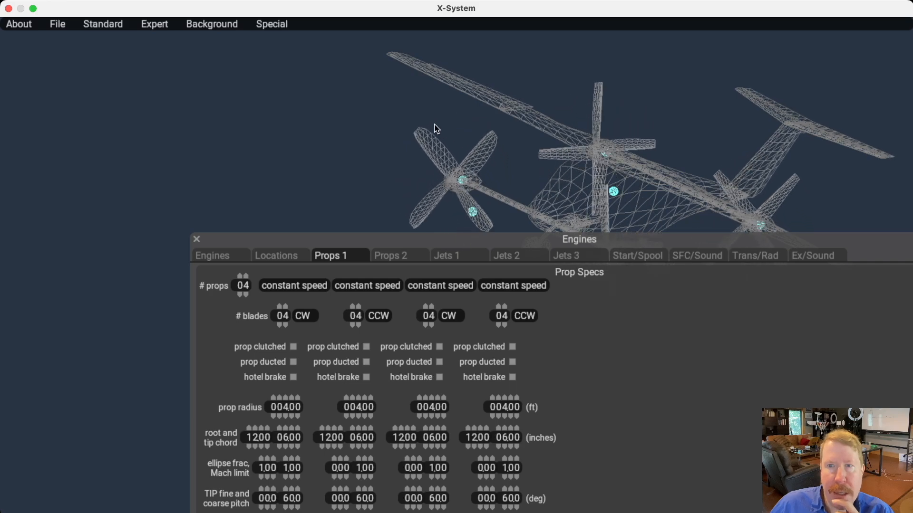
left_click(261, 478)
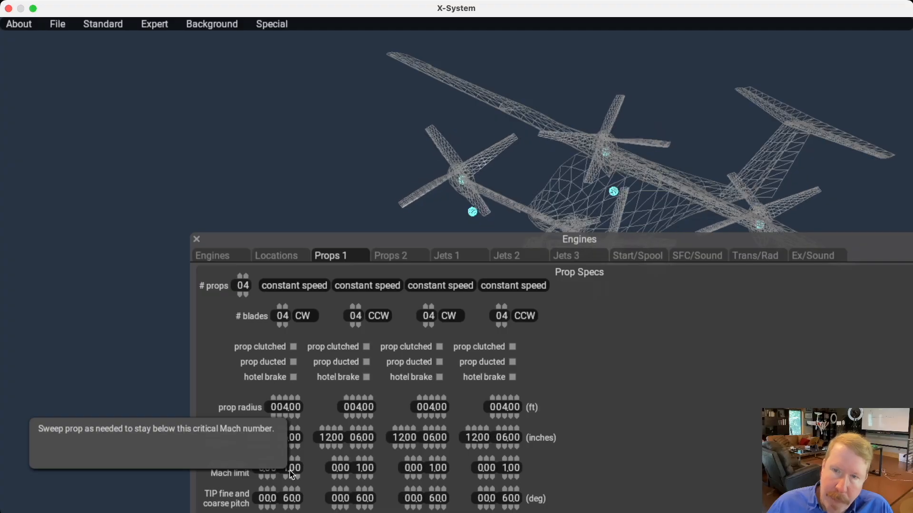
Step: Lower the first prop's Mach limit to 0.20 to sweep its blades
left_click(291, 477)
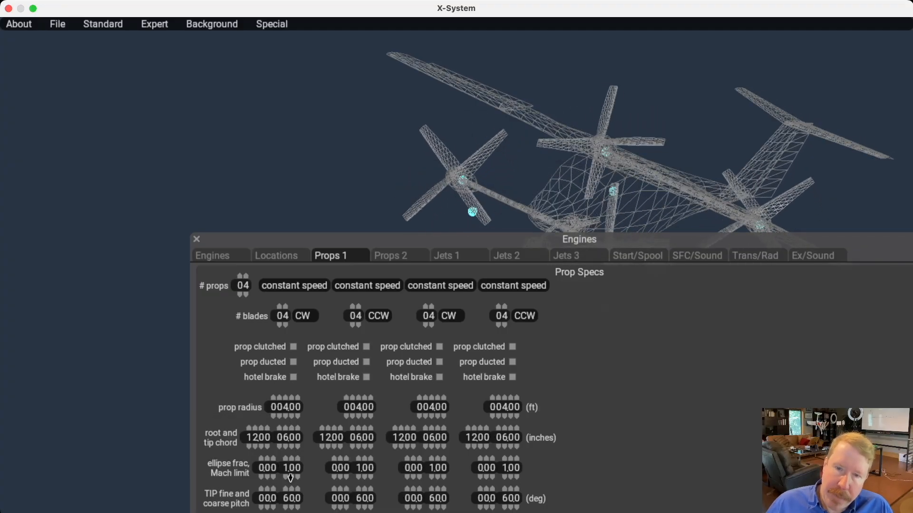
left_click(290, 477)
left_click(290, 477)
left_click(290, 478)
left_click(291, 477)
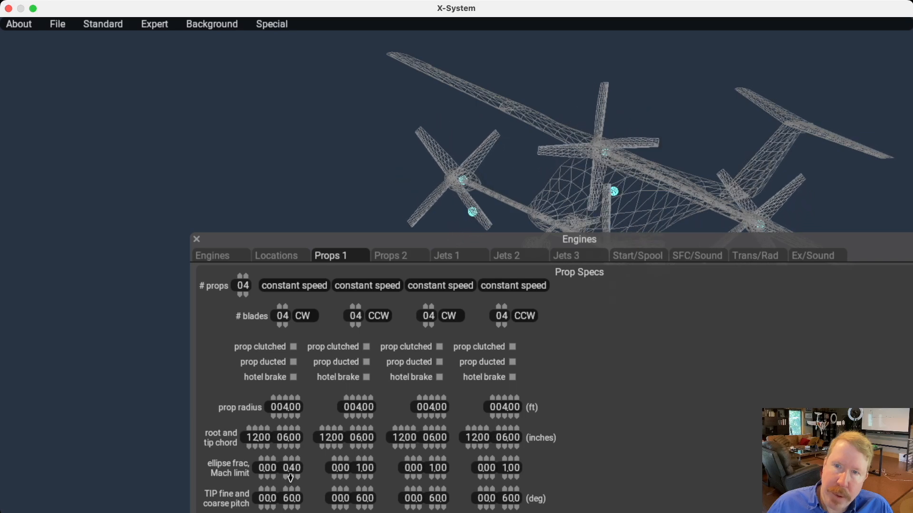
left_click(291, 477)
left_click(291, 477)
left_click(291, 477)
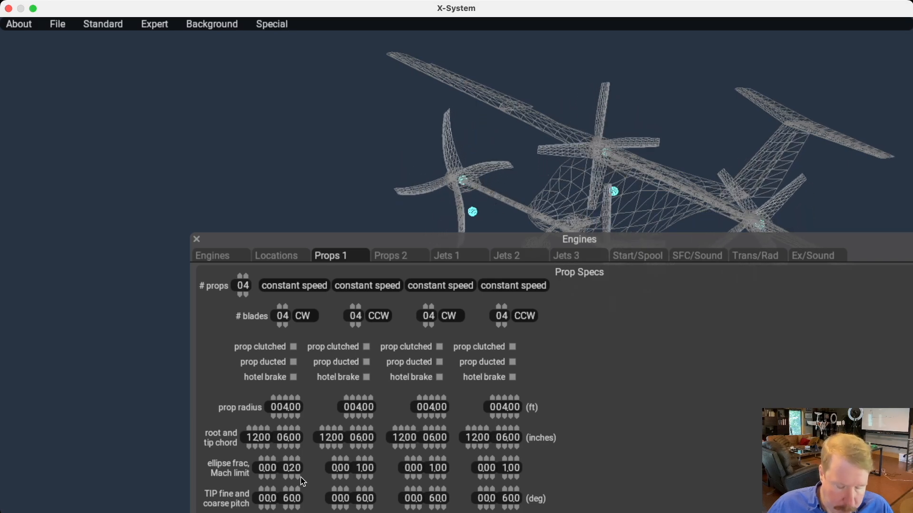
Step: Examine the first prop's blade sweep from several angles, including with a Mach limit of 0.10
key("Left")
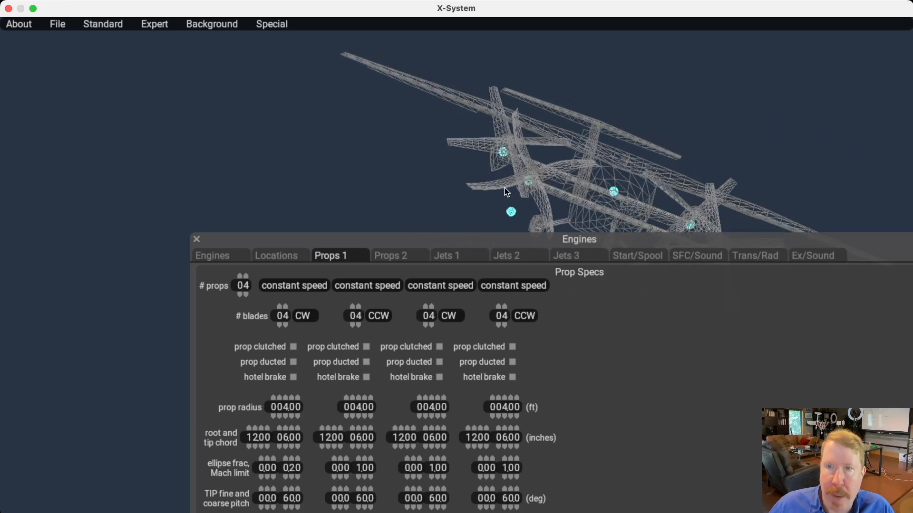
key("Right")
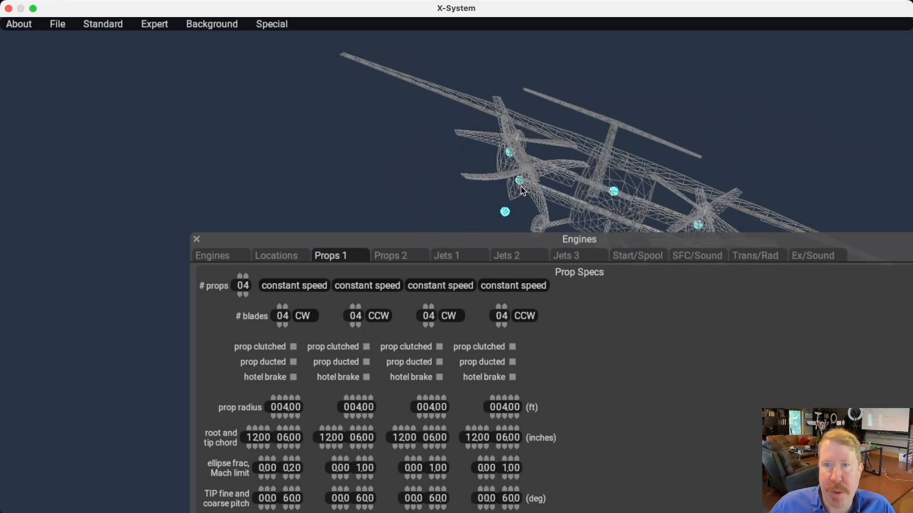
key("Right")
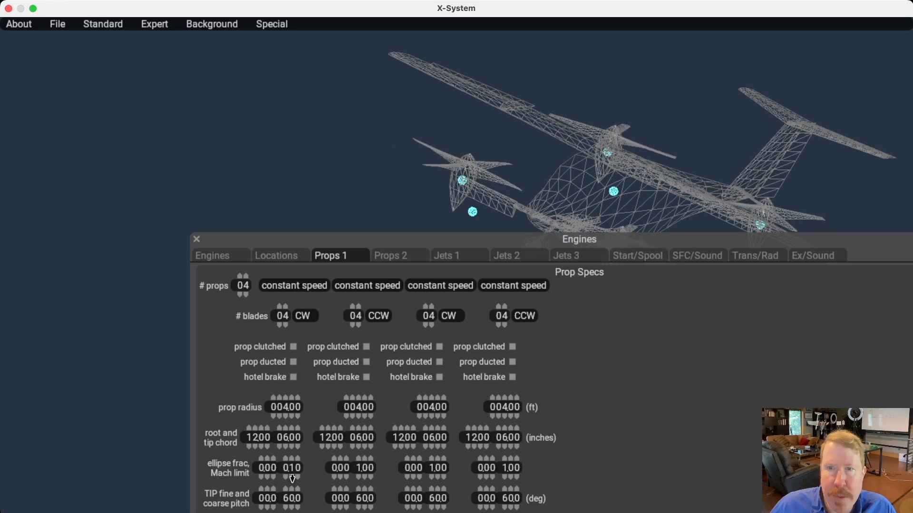
key("Right")
key("Up")
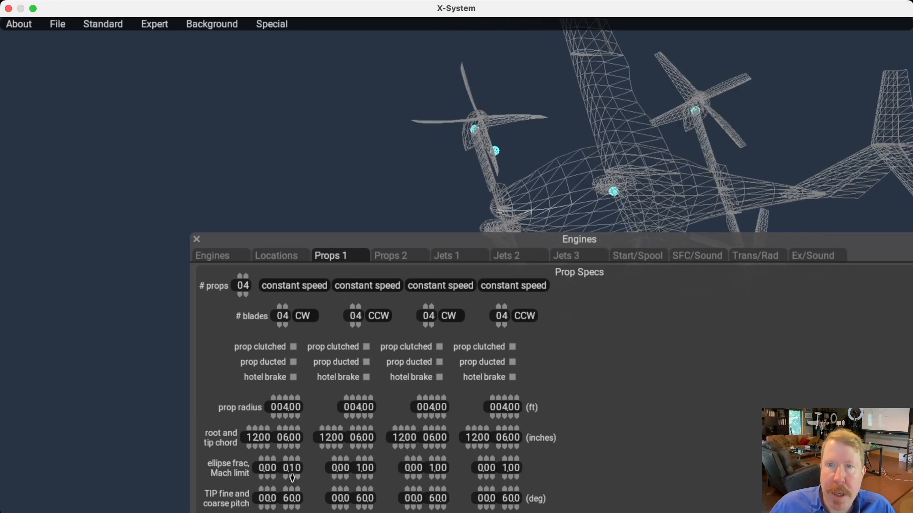
key("Right")
key("Left")
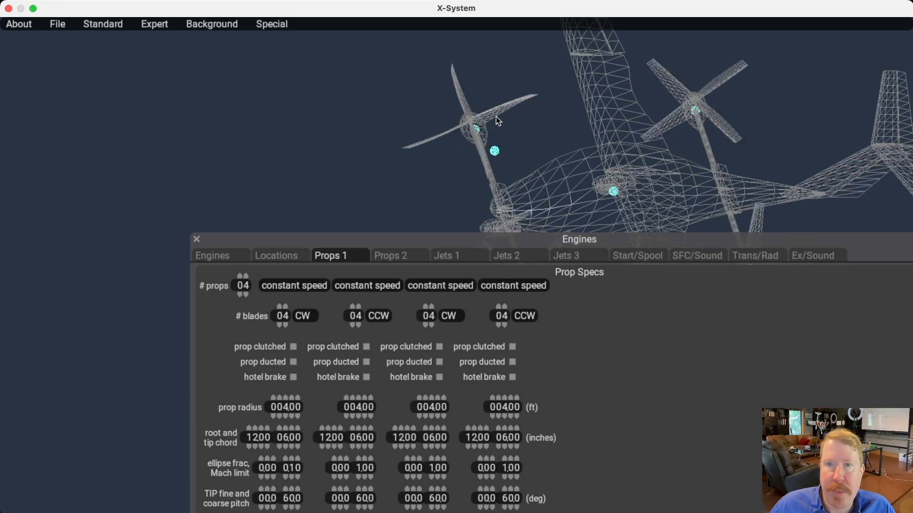
key("Down")
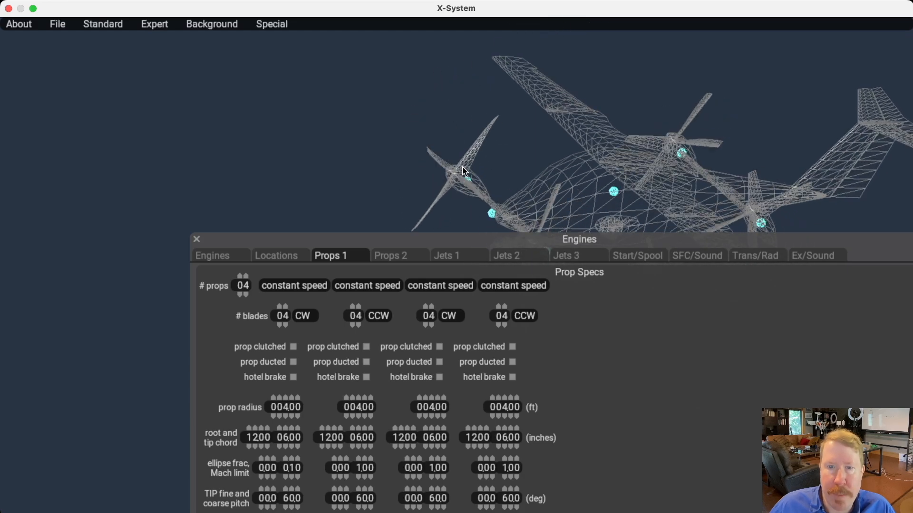
Step: Try a Mach limit of 0.40 on the first prop and bring it back down to 0.20
left_click(290, 459)
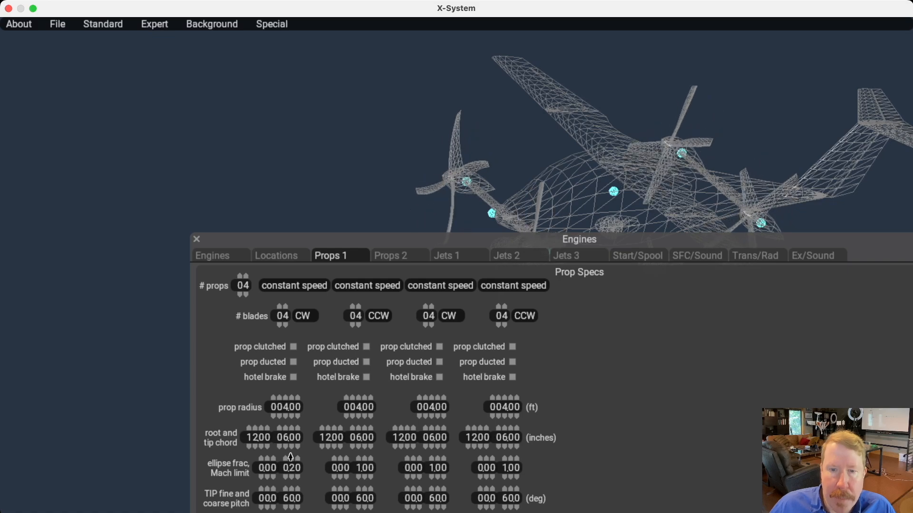
left_click(291, 459)
left_click(291, 458)
key("Left")
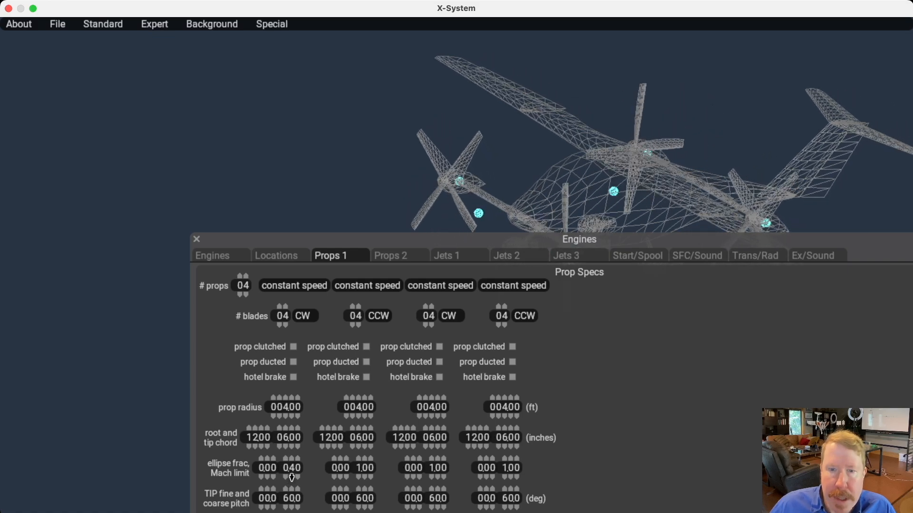
left_click(291, 477)
left_click(292, 477)
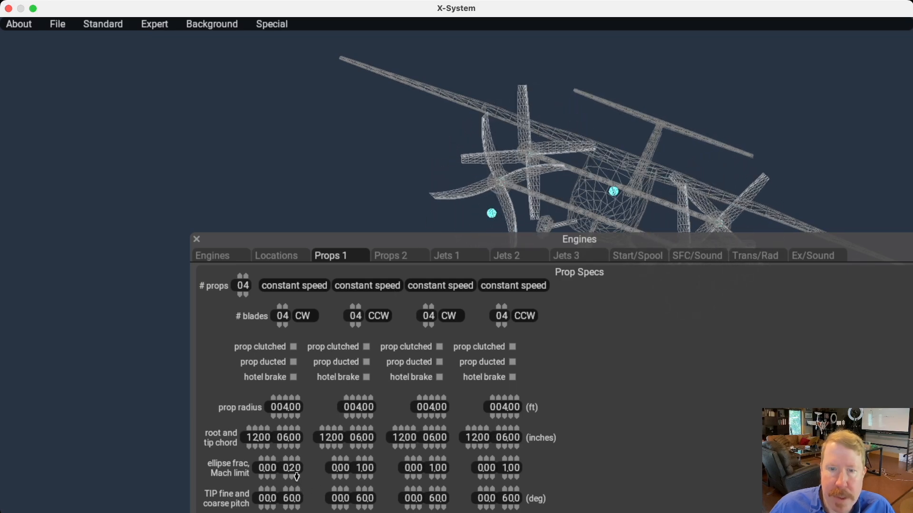
Step: Raise the first prop's Mach limit in 0.01 increments past 0.25 and restore it to 1.00
left_click(298, 459)
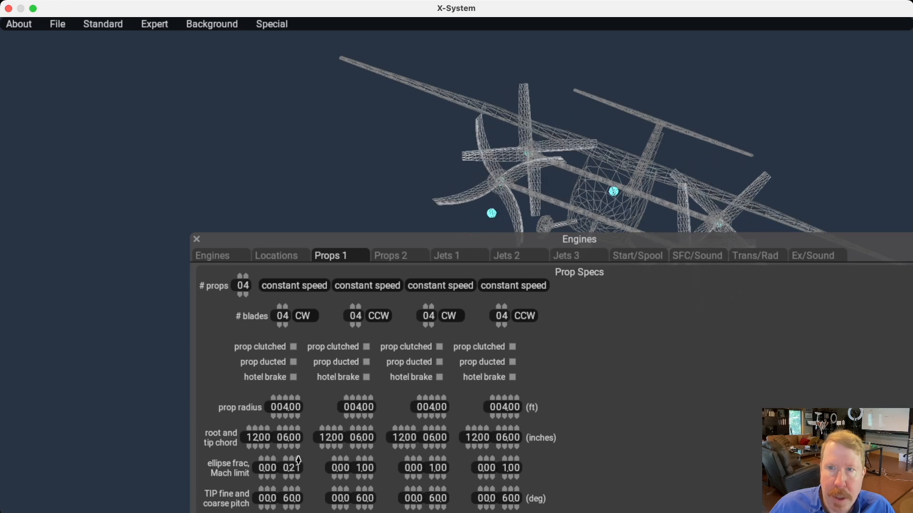
left_click(298, 459)
left_click(298, 459)
left_click(298, 459)
left_click(298, 459)
left_click(298, 459)
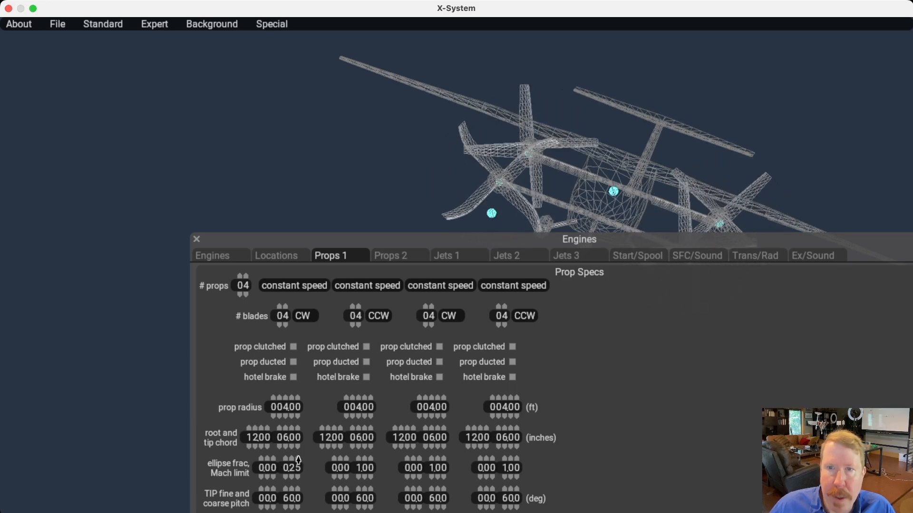
left_click(298, 460)
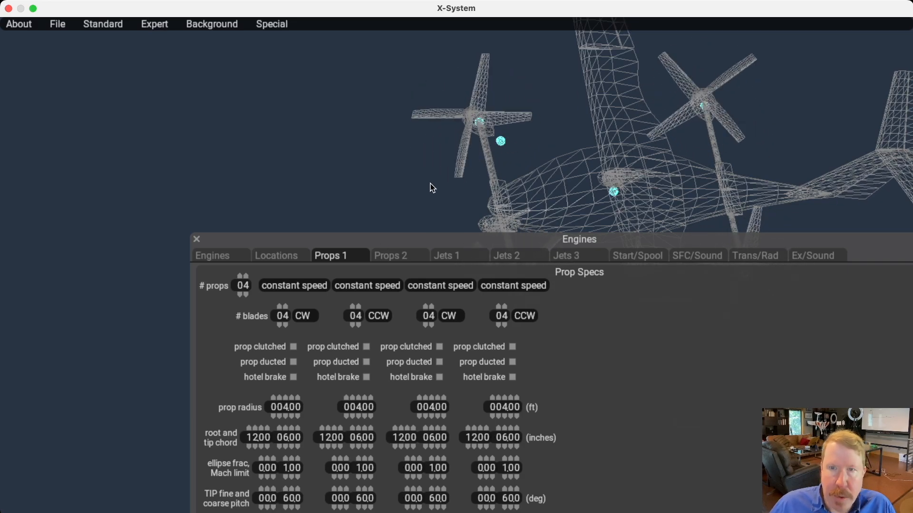
Step: Set the first prop's design AOA to 4.0 degrees at the root and -1.0 degrees at the tip
left_click_drag(416, 239, 282, 37)
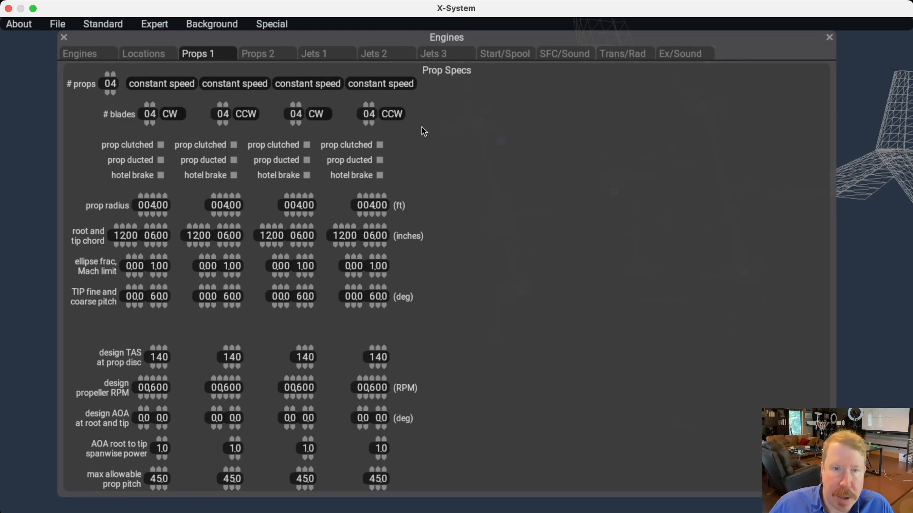
mouse_move(151, 305)
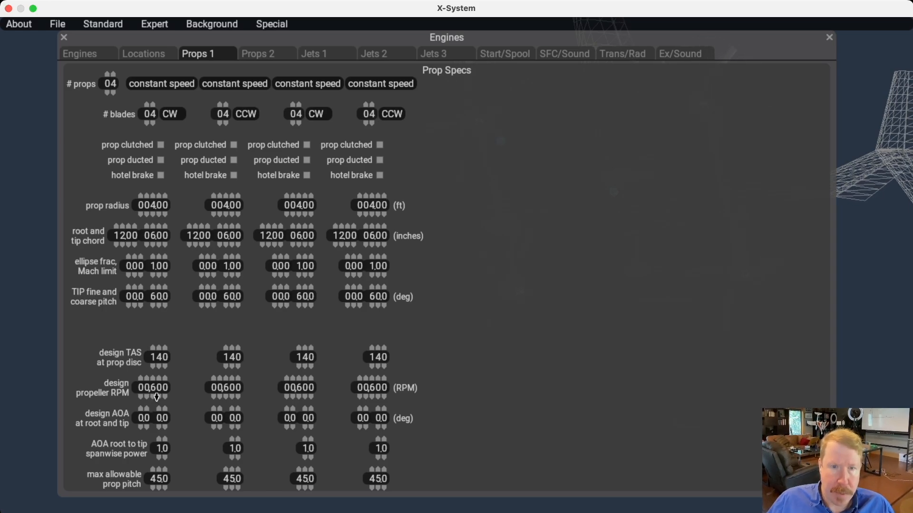
mouse_move(155, 392)
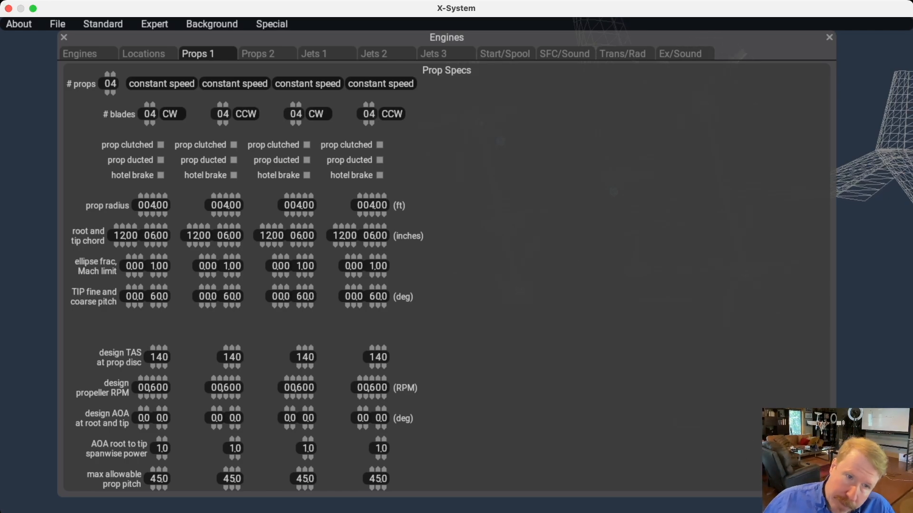
left_click(141, 409)
left_click(141, 409)
left_click(141, 409)
left_click(140, 409)
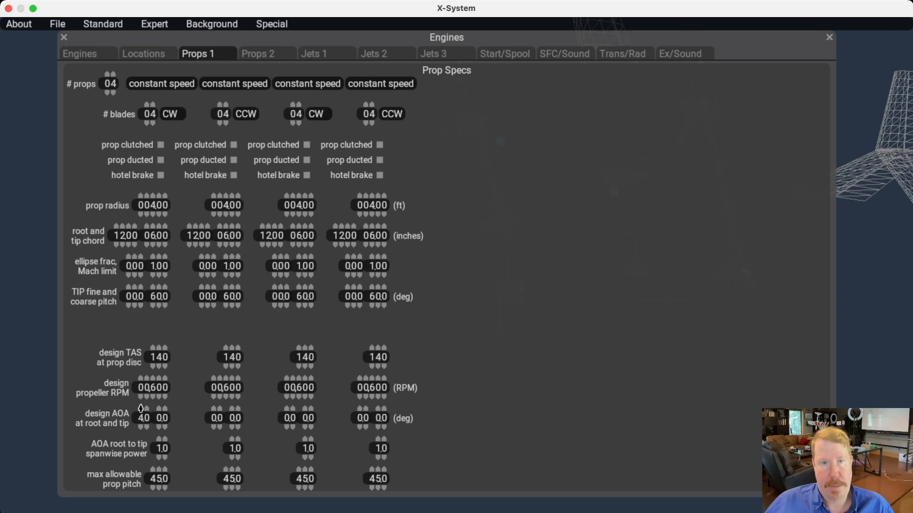
left_click(159, 428)
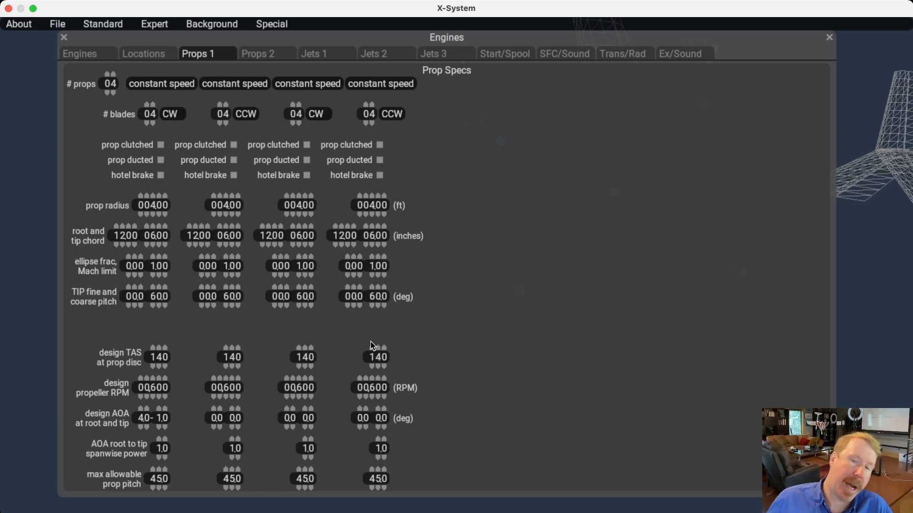
Step: Return the first prop's design AOA to 0.0 degrees at both the root and the tip
left_click(159, 428)
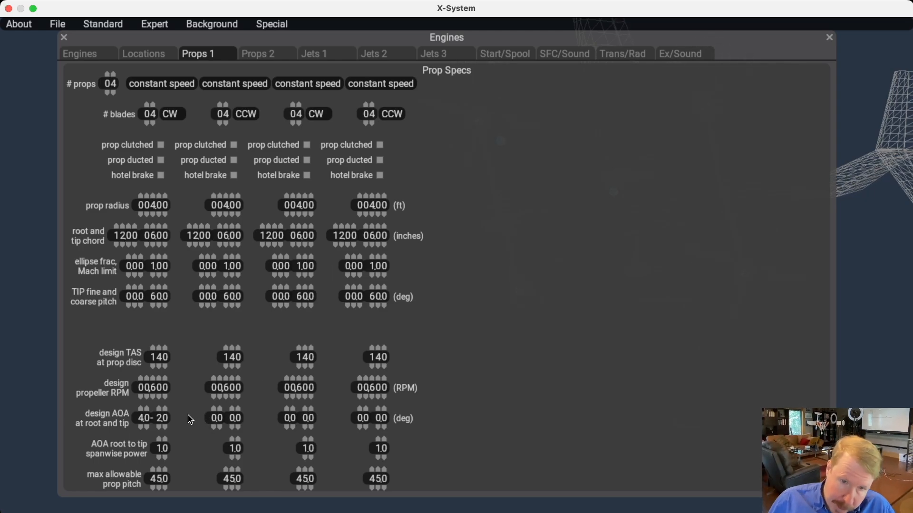
left_click(157, 410)
left_click(157, 410)
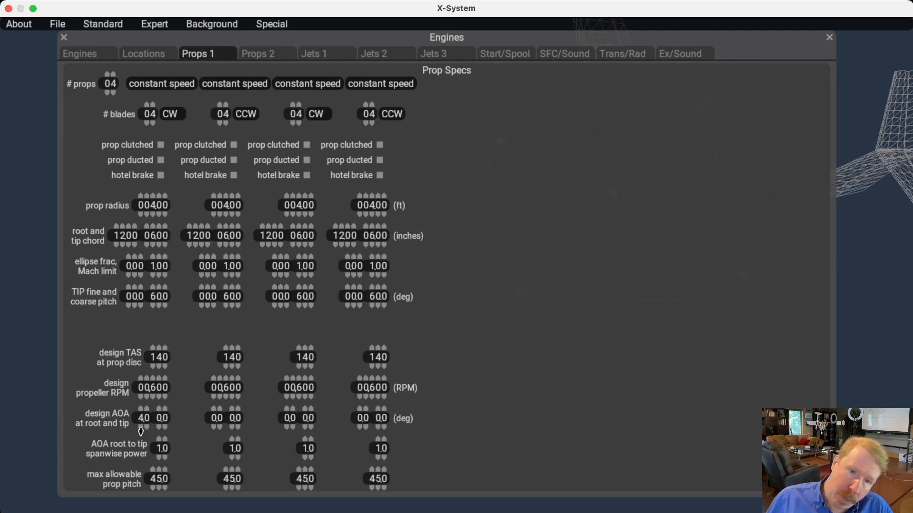
left_click(141, 429)
left_click(141, 430)
left_click(141, 429)
left_click(141, 429)
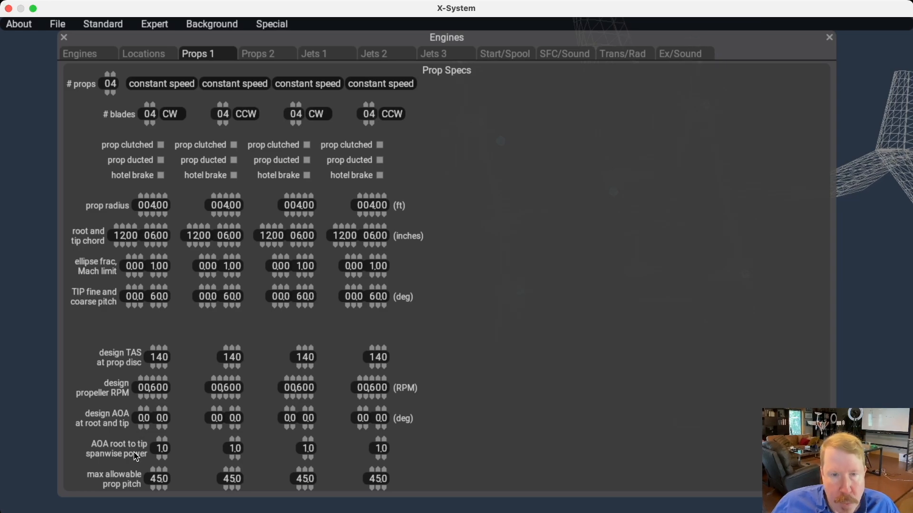
Step: Try a design root AOA of 4.0 degrees on the first prop with an AOA root-to-tip spanwise power of 2.0
left_click(139, 409)
left_click(139, 409)
left_click(137, 408)
left_click(138, 409)
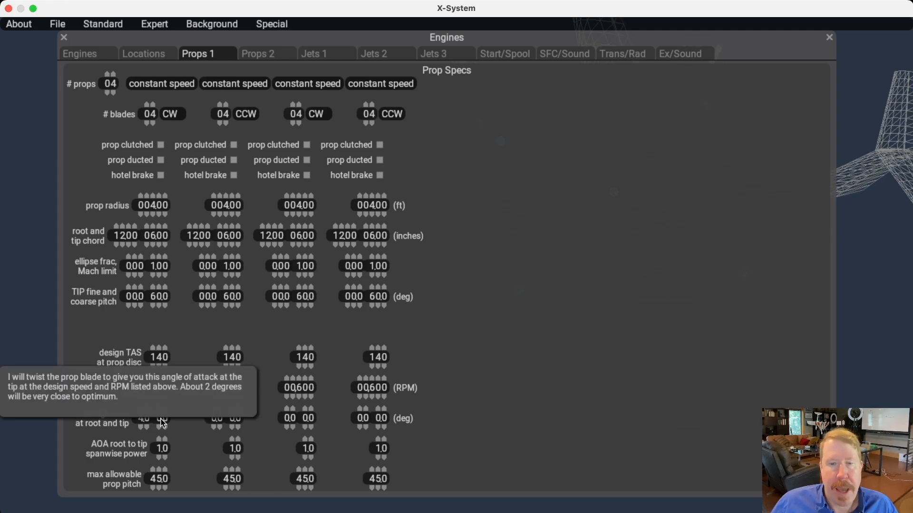
mouse_move(166, 456)
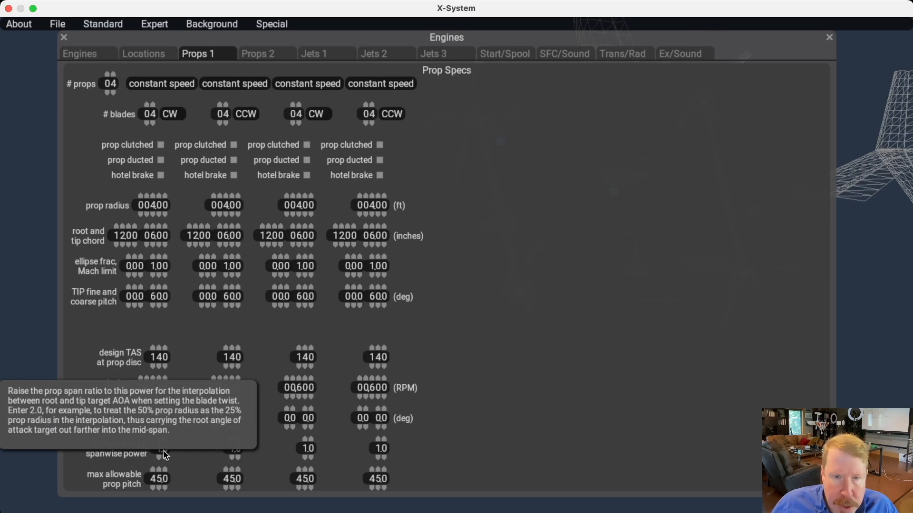
left_click(158, 439)
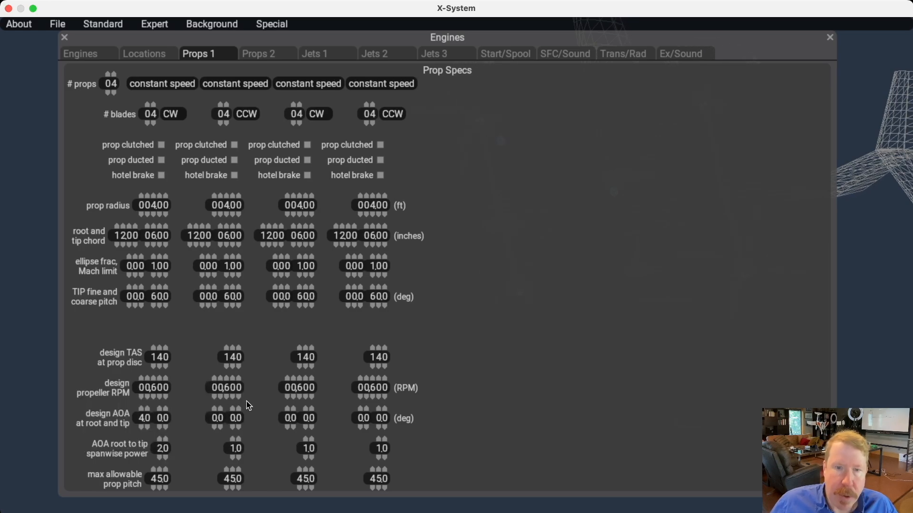
Step: Reset the first prop's design root AOA to 0.0 degrees and its spanwise power to 1.0
mouse_move(161, 452)
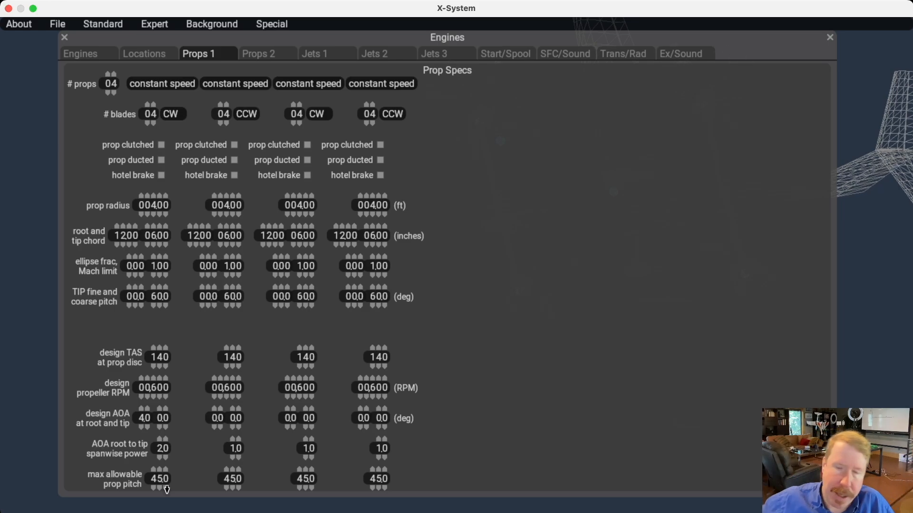
left_click(138, 429)
left_click(138, 430)
left_click(139, 429)
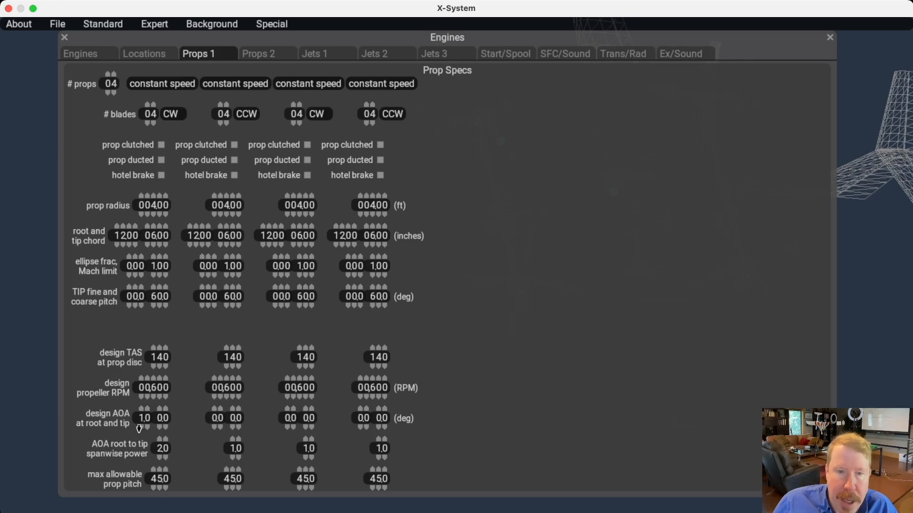
left_click(156, 457)
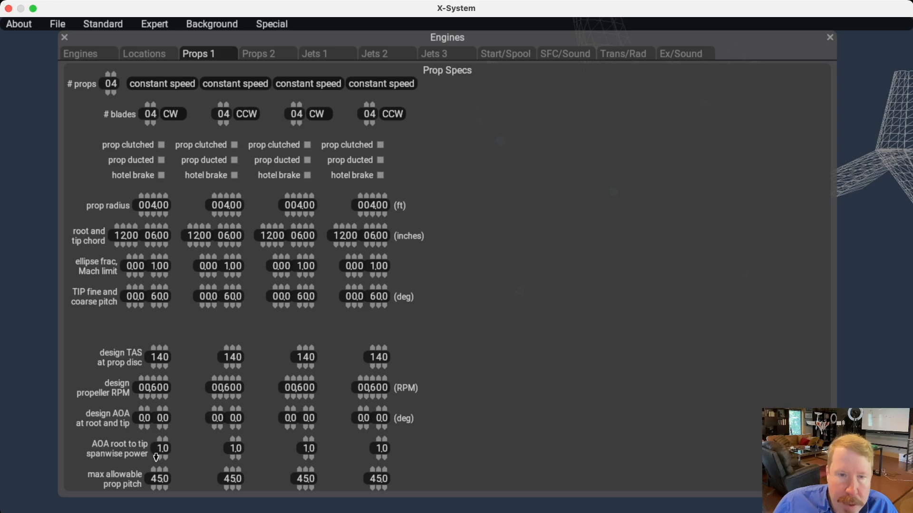
Step: Examine the rib offsets, chords and blade element data listed for the individual props
left_click(251, 56)
scroll(441, 316, "down", 4)
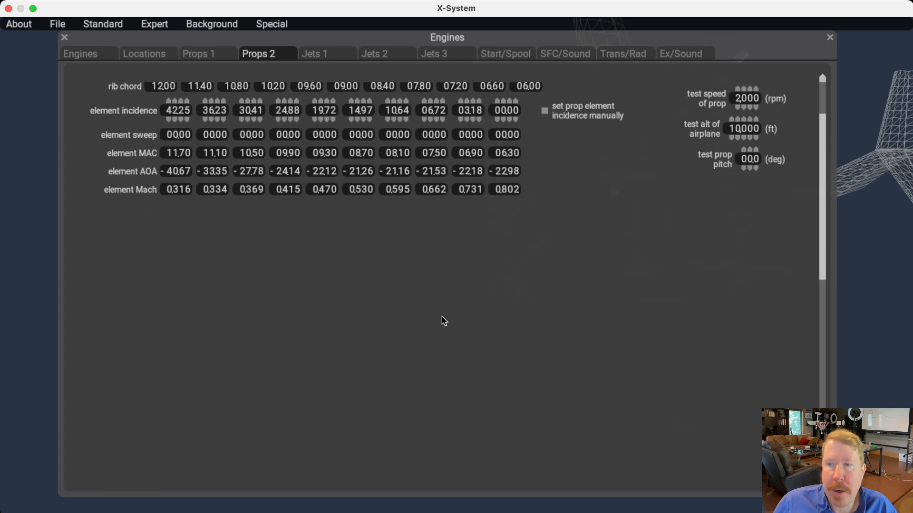
scroll(441, 317, "up", 5)
scroll(441, 317, "down", 10)
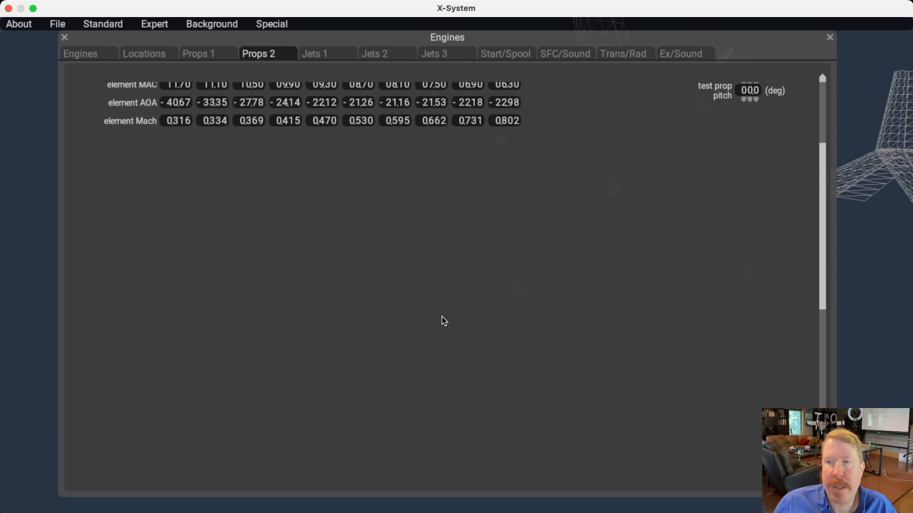
scroll(442, 316, "up", 10)
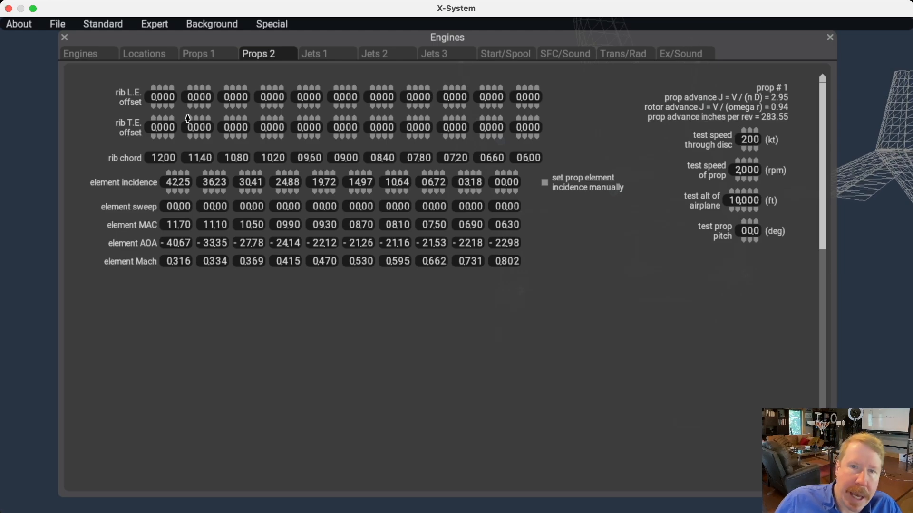
Step: With the aircraft model uncovered, try first-prop L.E. offsets of 1.007 on the second rib and 0.600 on the fourth, with a second-rib T.E. offset of 0.107
left_click_drag(563, 36, 598, 280)
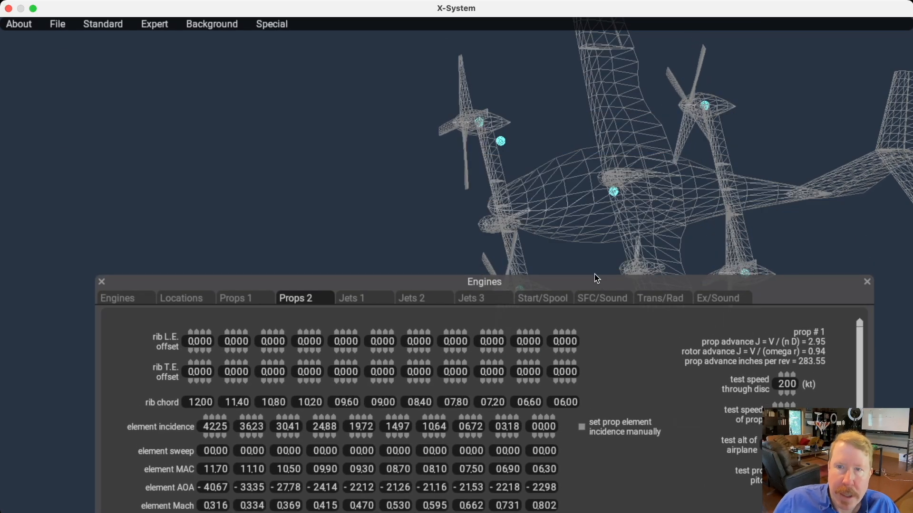
left_click(241, 332)
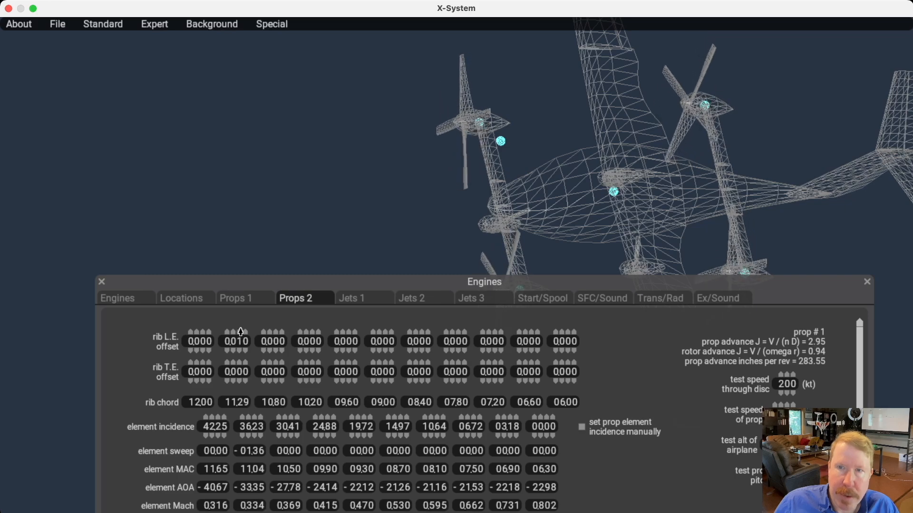
left_click(240, 331)
left_click(240, 332)
left_click(240, 331)
left_click(240, 331)
left_click(240, 332)
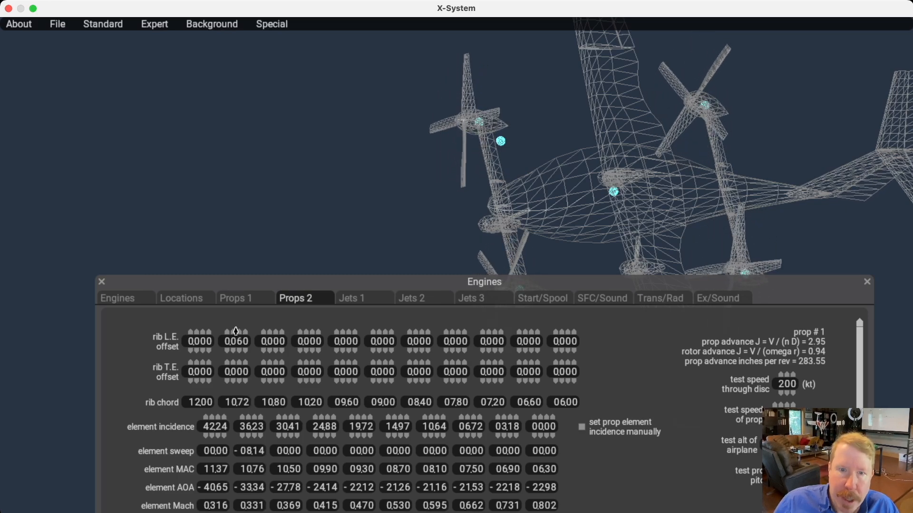
left_click_drag(236, 332, 246, 332)
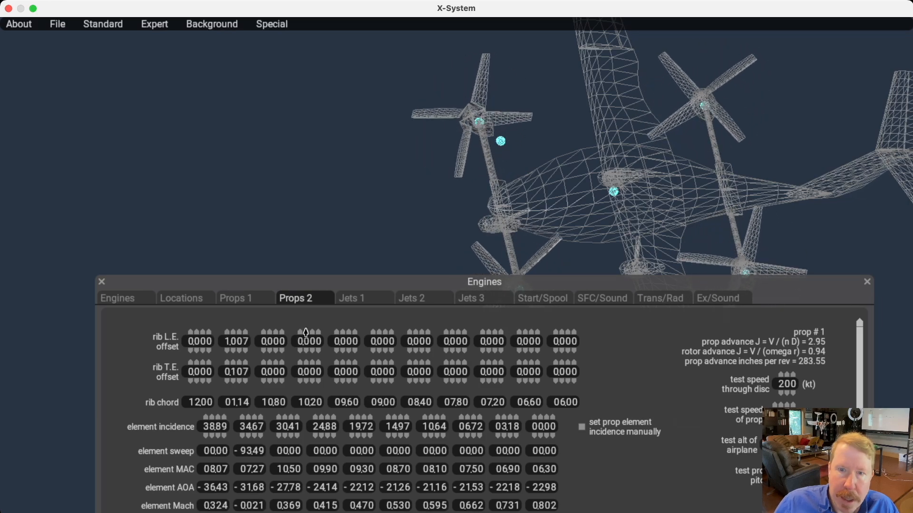
left_click_drag(306, 333, 306, 333)
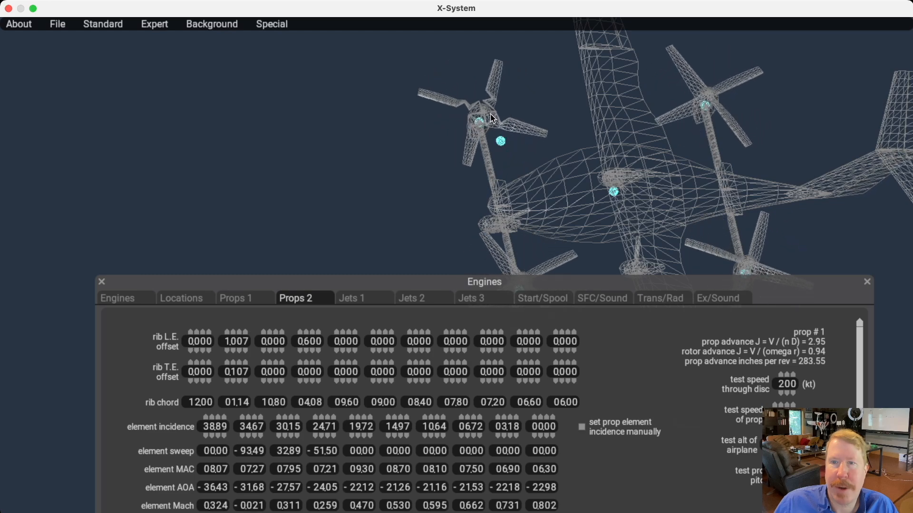
Step: Reset the L.E. offset of the first prop's second rib to 0.000
left_click(233, 351)
left_click(245, 351)
left_click(228, 352)
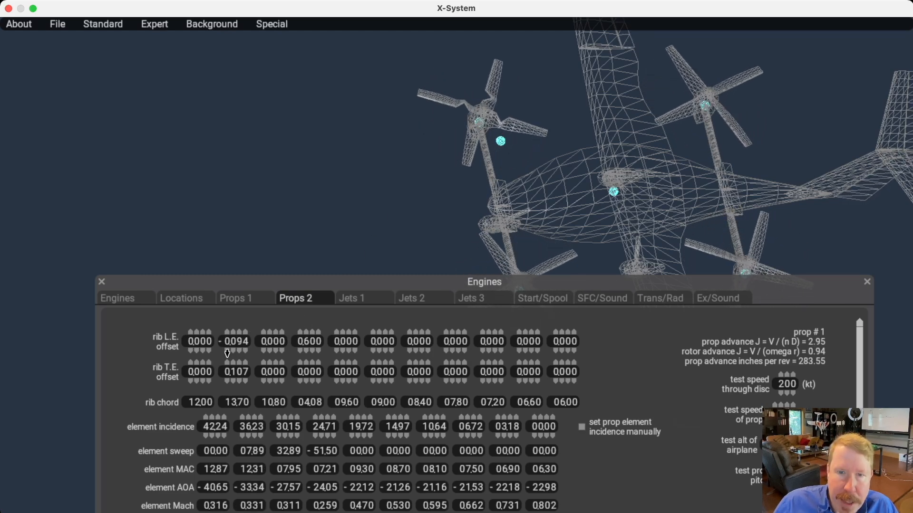
left_click(233, 332)
left_click(245, 351)
left_click(245, 351)
left_click(245, 351)
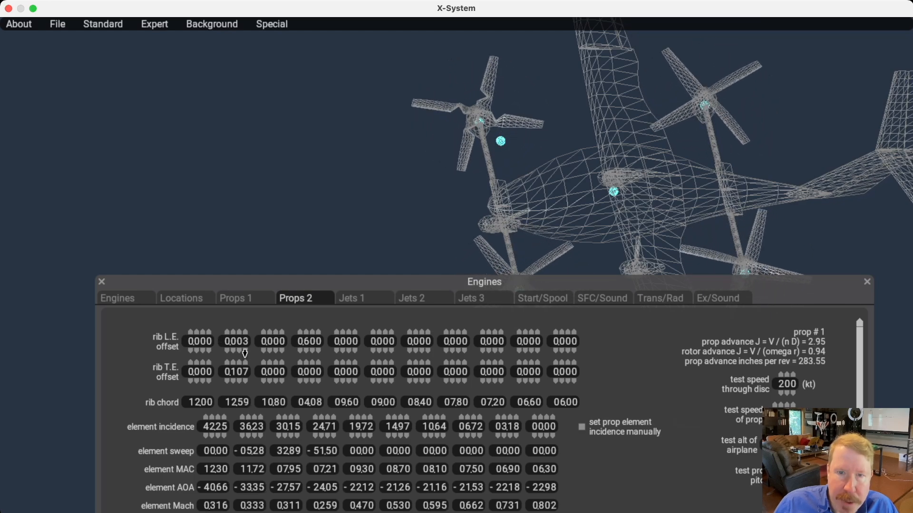
left_click(245, 353)
left_click(245, 352)
left_click(245, 353)
Step: Reset the T.E. offset of the first prop's second rib to 0.000
left_click(233, 381)
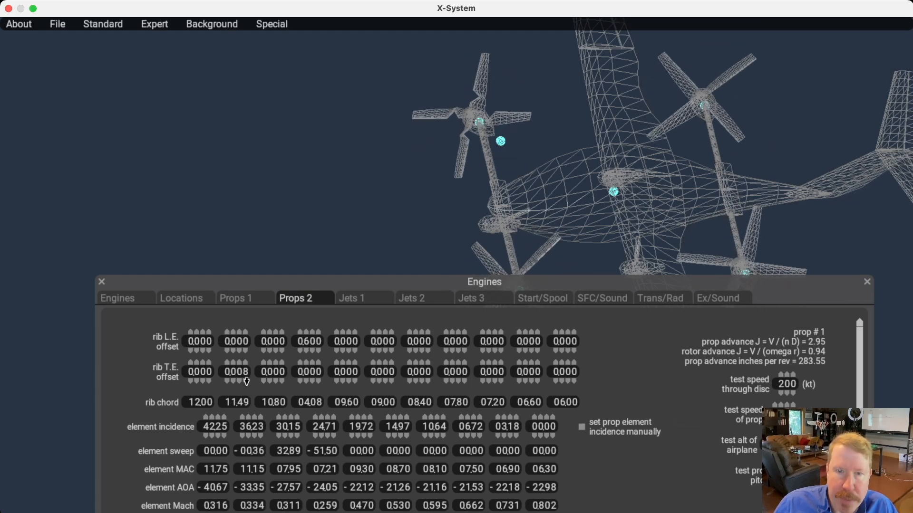
left_click(246, 381)
left_click(246, 381)
left_click(247, 382)
left_click(245, 382)
left_click(246, 382)
left_click(245, 381)
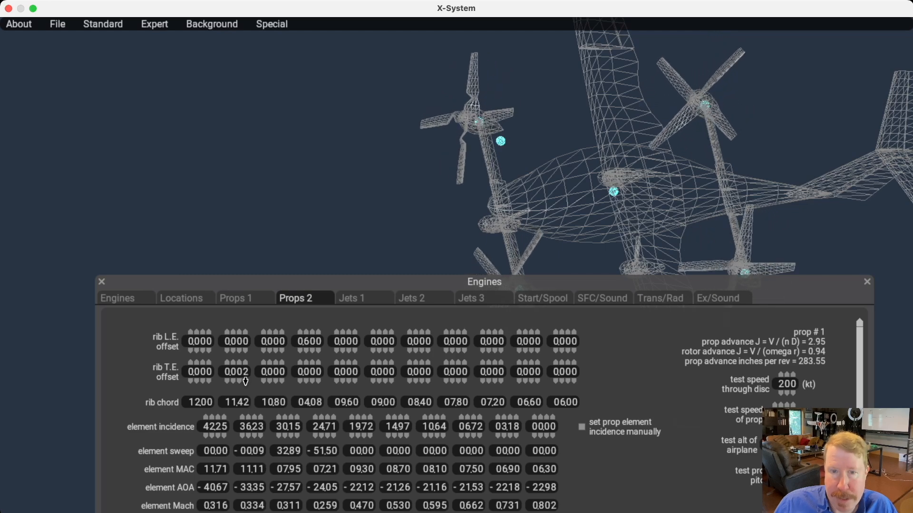
left_click(245, 381)
left_click(246, 381)
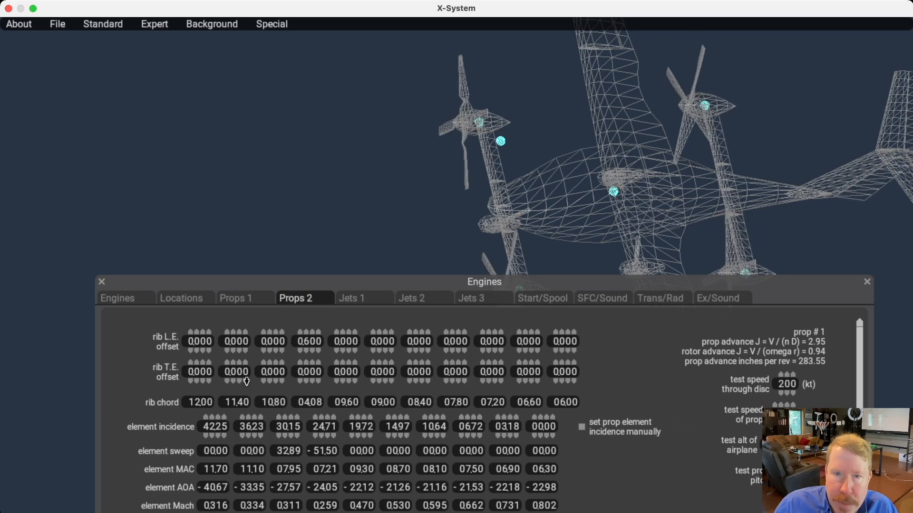
Step: Reset the L.E. offset of the first prop's fourth rib to 0.000
left_click(305, 352)
left_click(305, 352)
left_click(306, 352)
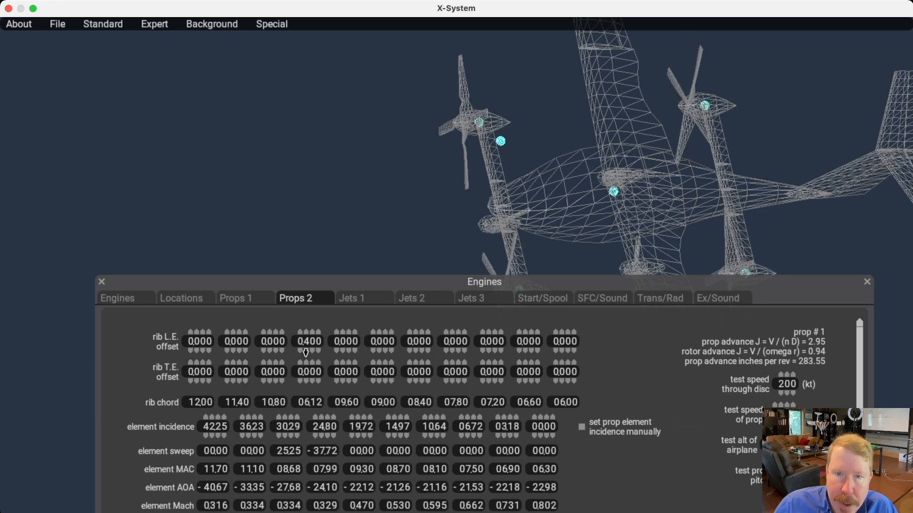
left_click(306, 352)
left_click(305, 351)
left_click(305, 352)
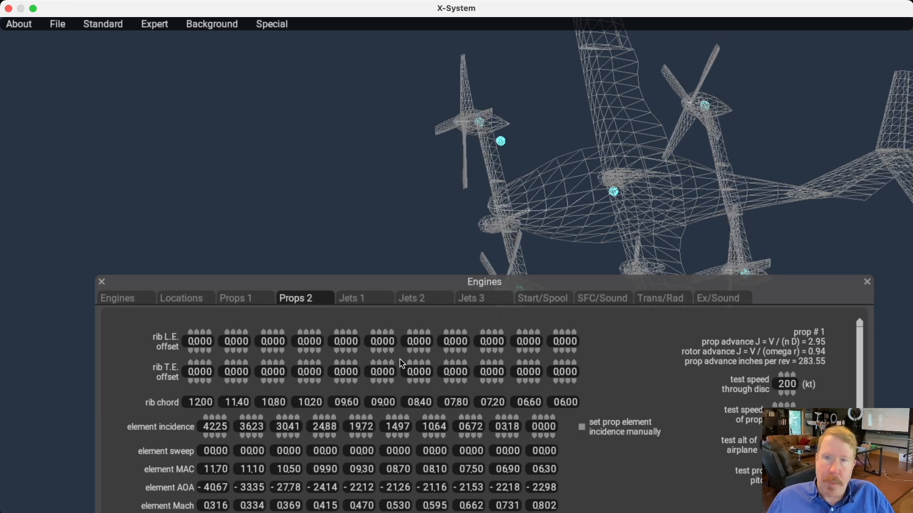
Step: Reposition the Engines window so the test conditions are accessible and set the first prop's test speed to 600 rpm
left_click_drag(389, 282, 403, 244)
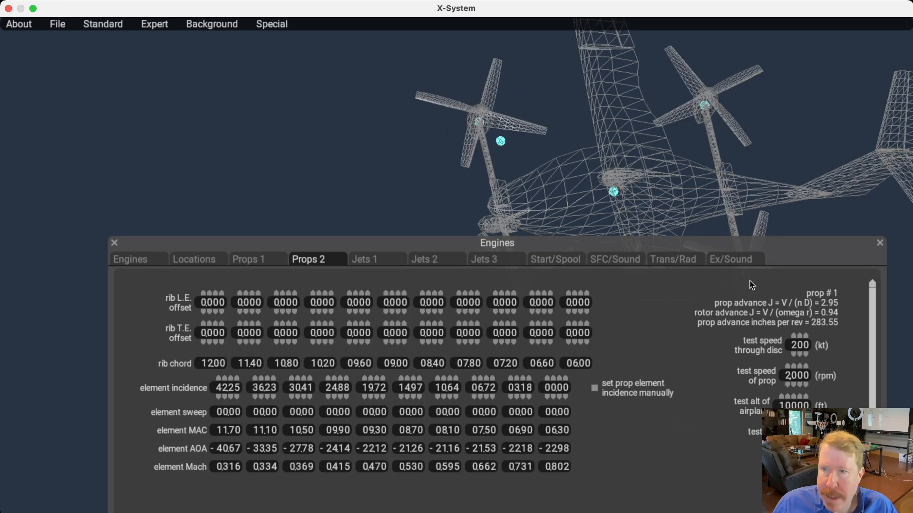
left_click_drag(712, 243, 643, 270)
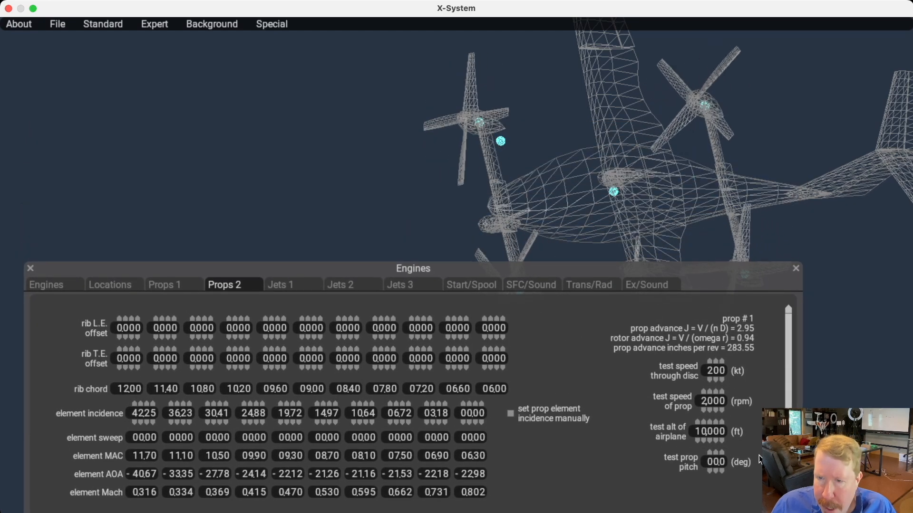
left_click(706, 416)
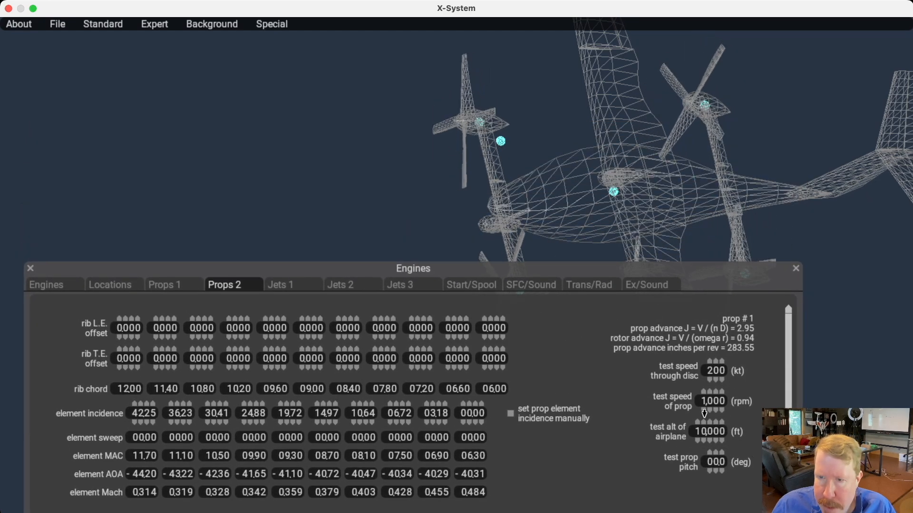
left_click(705, 416)
left_click(709, 391)
left_click(709, 390)
left_click(709, 390)
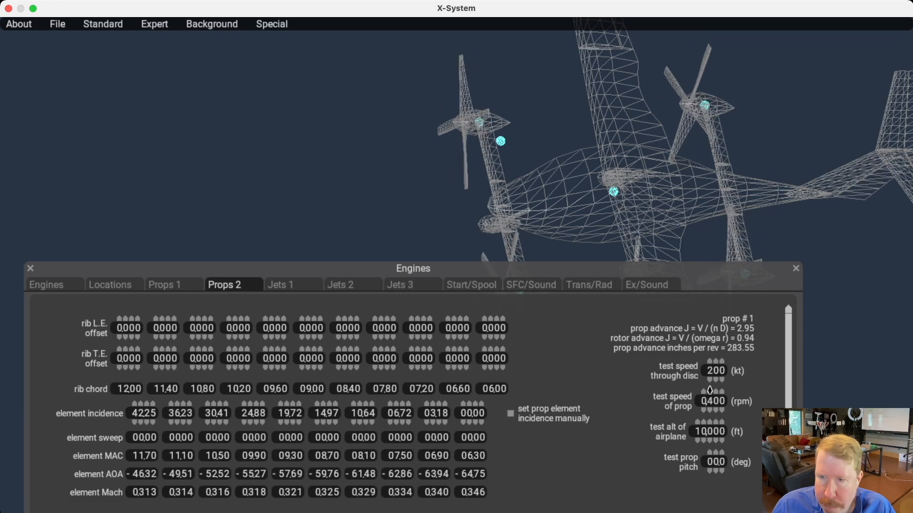
left_click(709, 391)
left_click(709, 390)
left_click(710, 391)
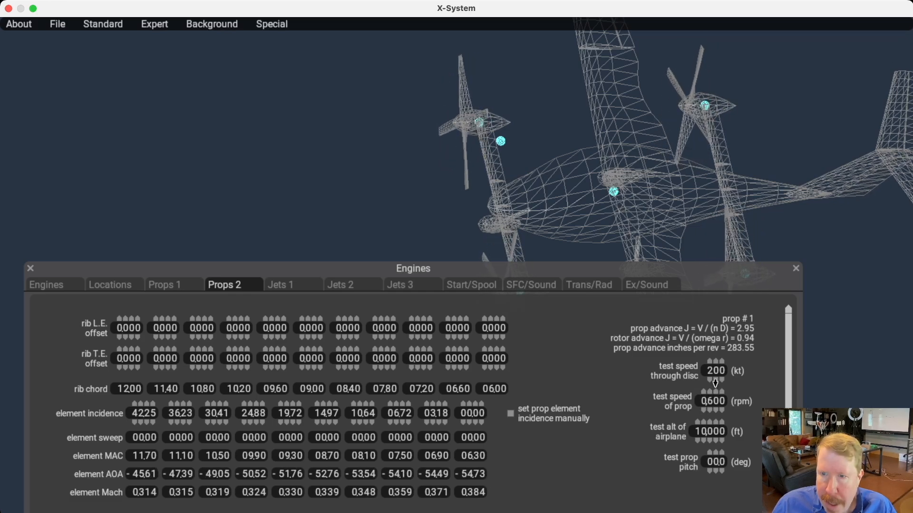
Step: Set the first prop's test speed through the disc to 140 kt
left_click(716, 381)
left_click(715, 381)
left_click(716, 381)
left_click(716, 381)
left_click(715, 380)
left_click(716, 381)
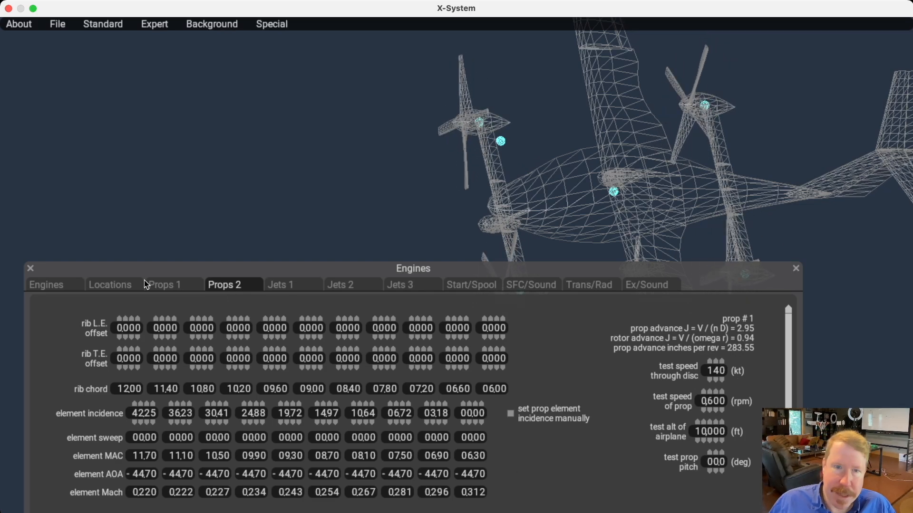
Step: Review the engine location and rpm specs, and compare the prop design settings with the blade element AOA and Mach data
left_click(119, 284)
left_click_drag(292, 269, 306, 33)
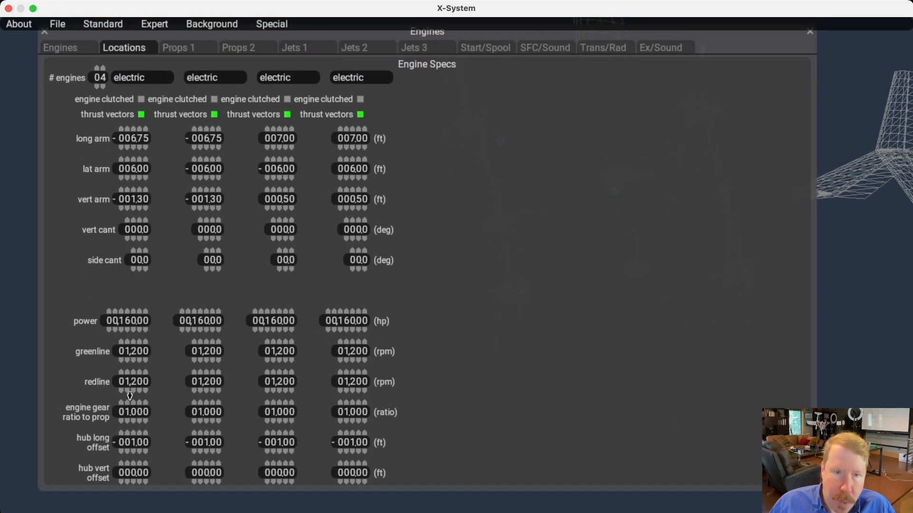
left_click(173, 49)
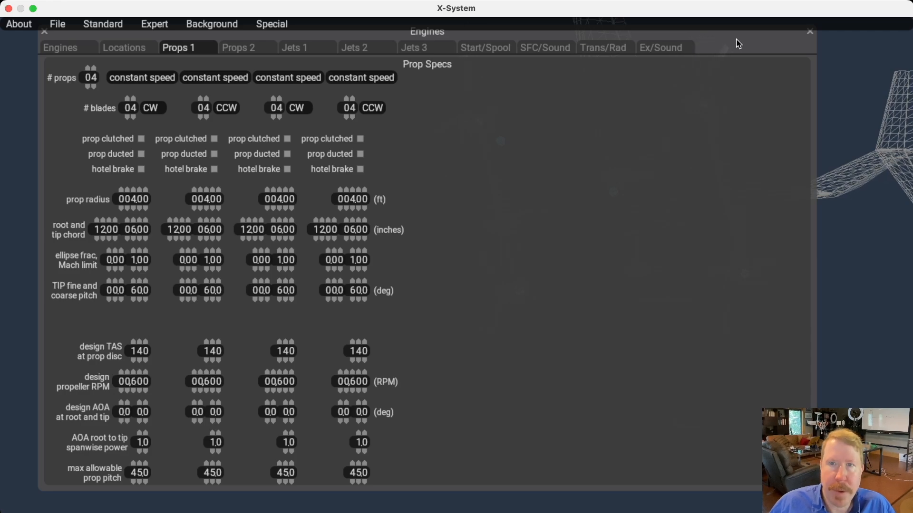
left_click_drag(734, 46, 727, 73)
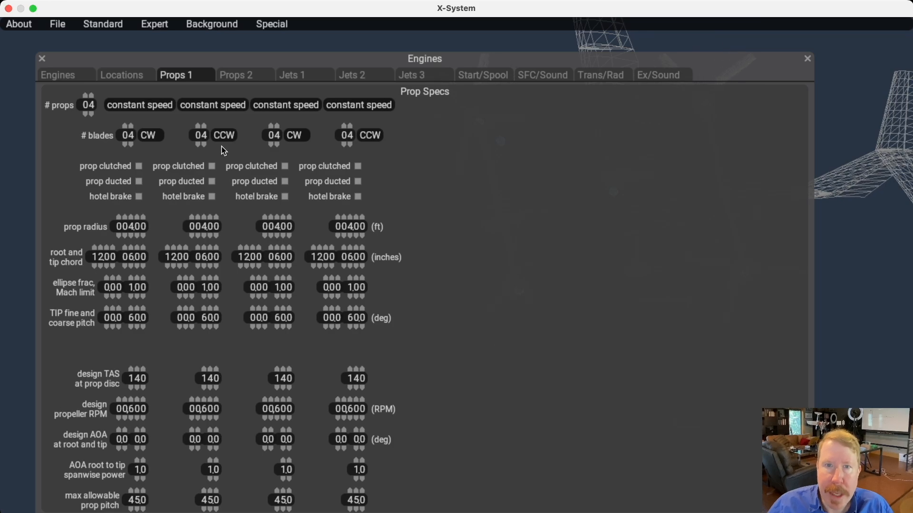
left_click(262, 77)
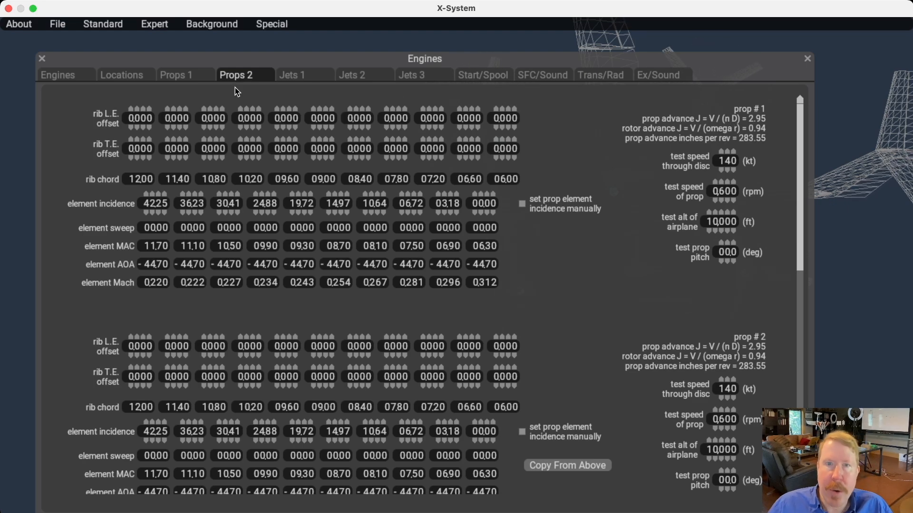
left_click(187, 77)
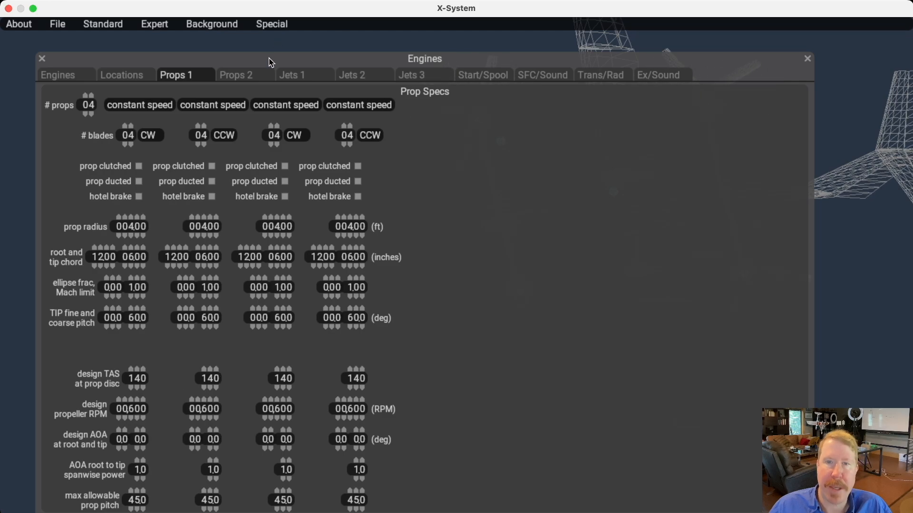
left_click(259, 75)
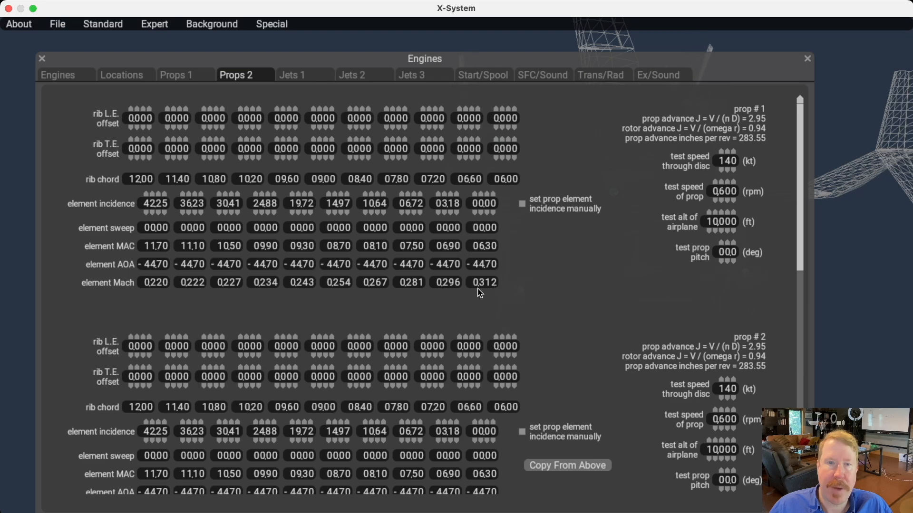
left_click(188, 77)
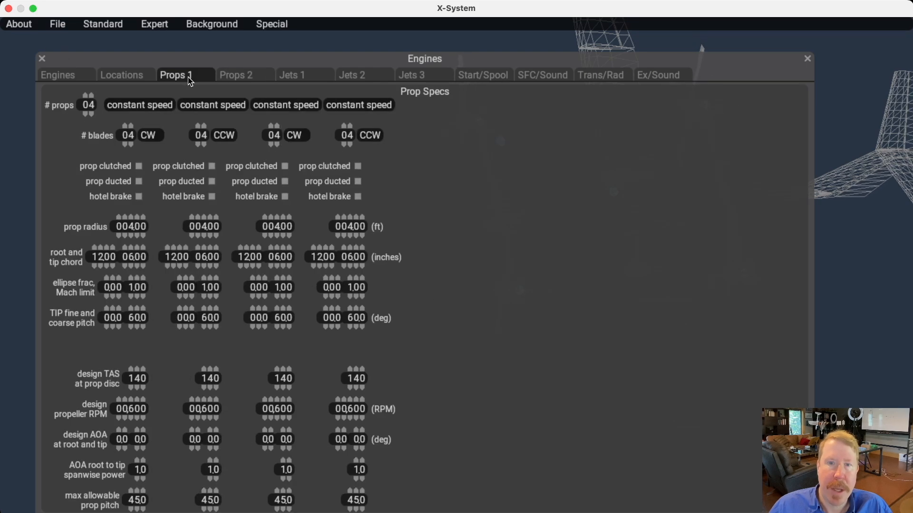